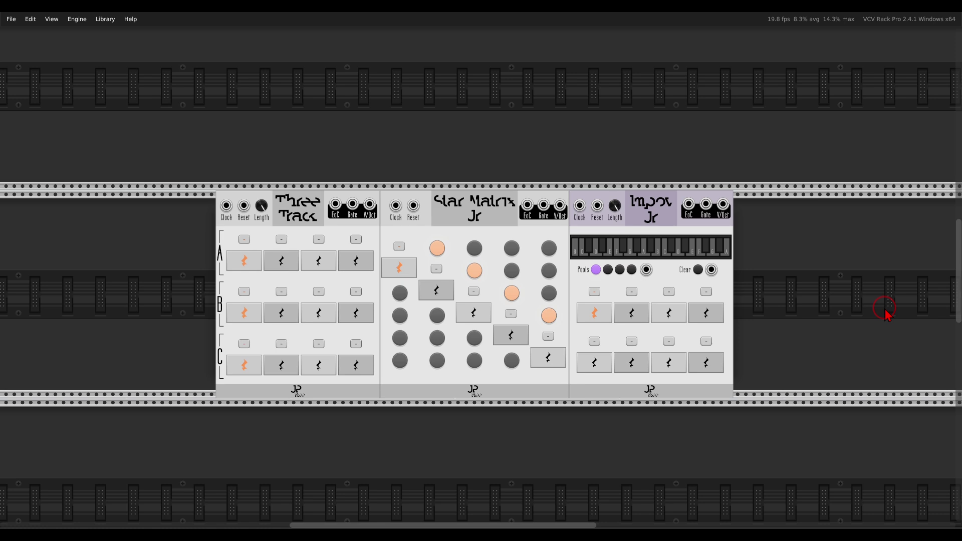
scroll(886, 313, up, 10)
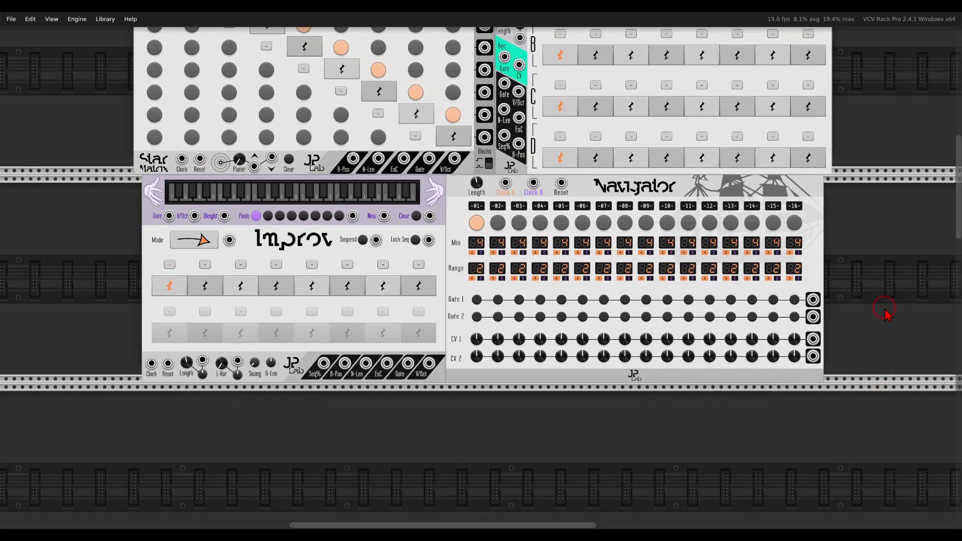
scroll(885, 313, up, 2)
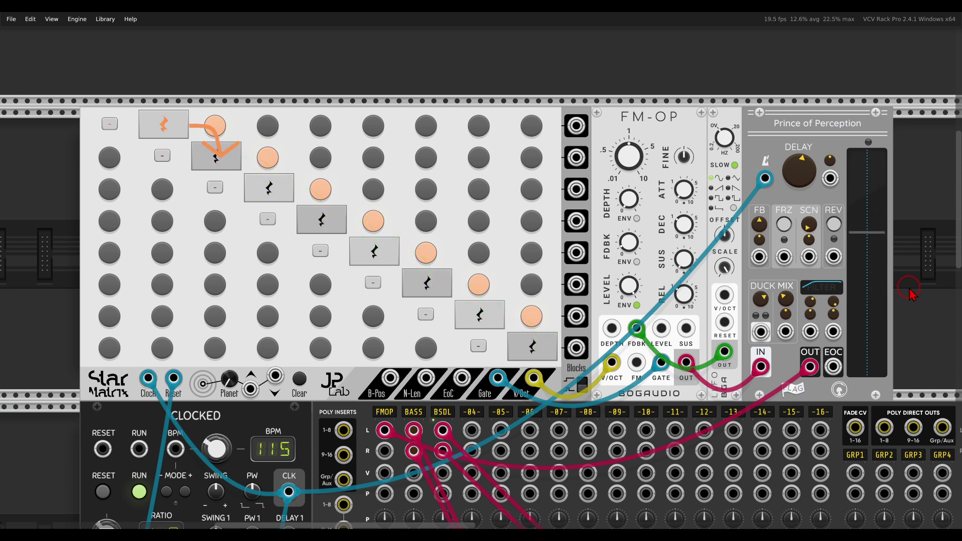
drag(697, 90, 675, 100)
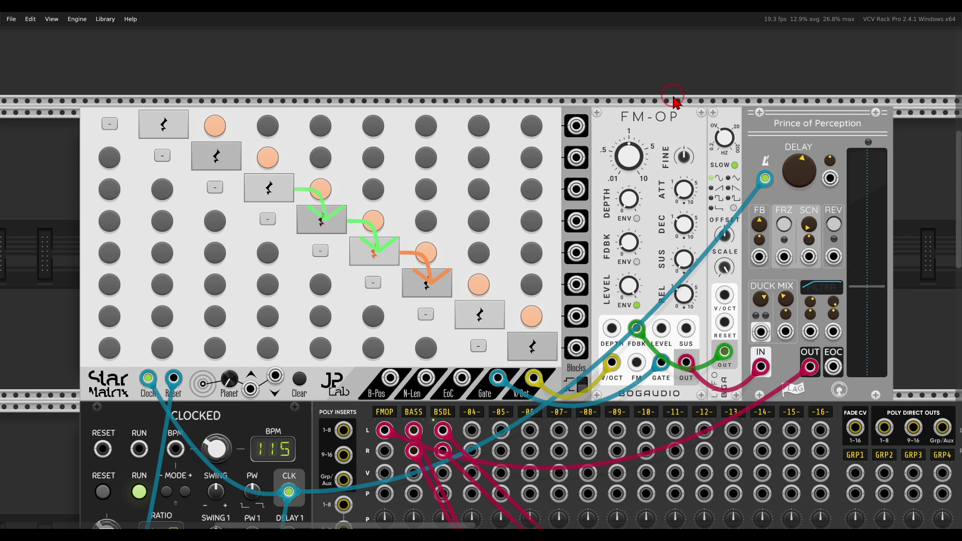
Step: Build a custom note pool for the Star Matrix containing C3, G3, C4, F4, G4 and C5
right_click(344, 123)
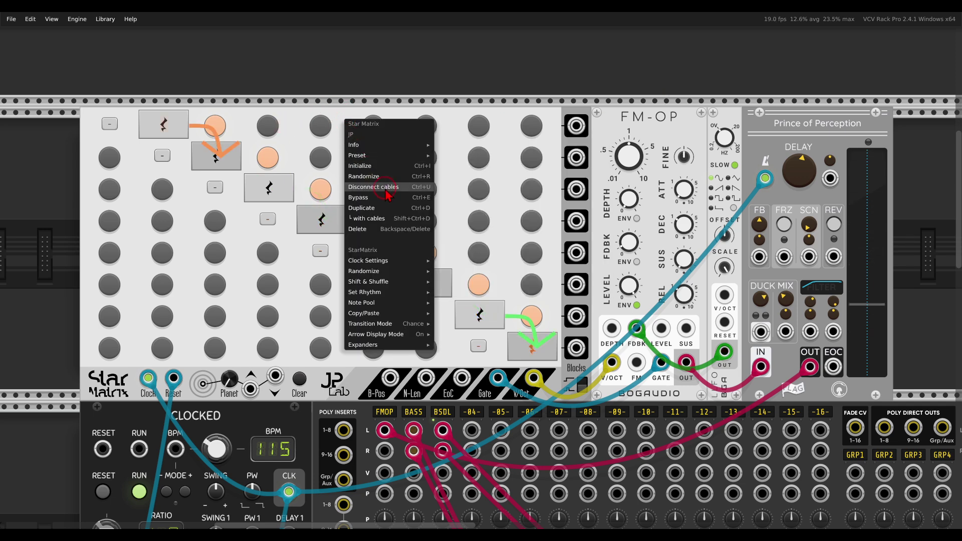
mouse_move(387, 306)
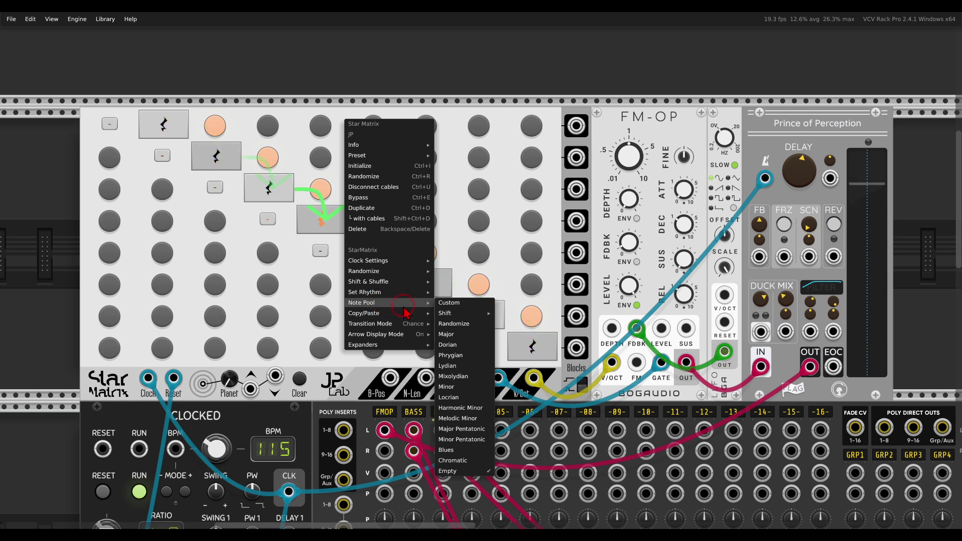
mouse_move(447, 305)
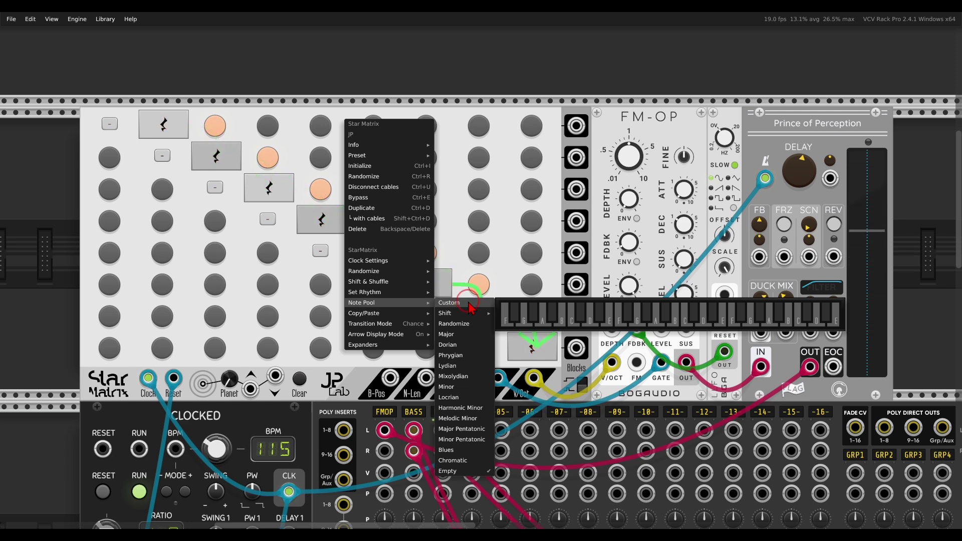
click(573, 321)
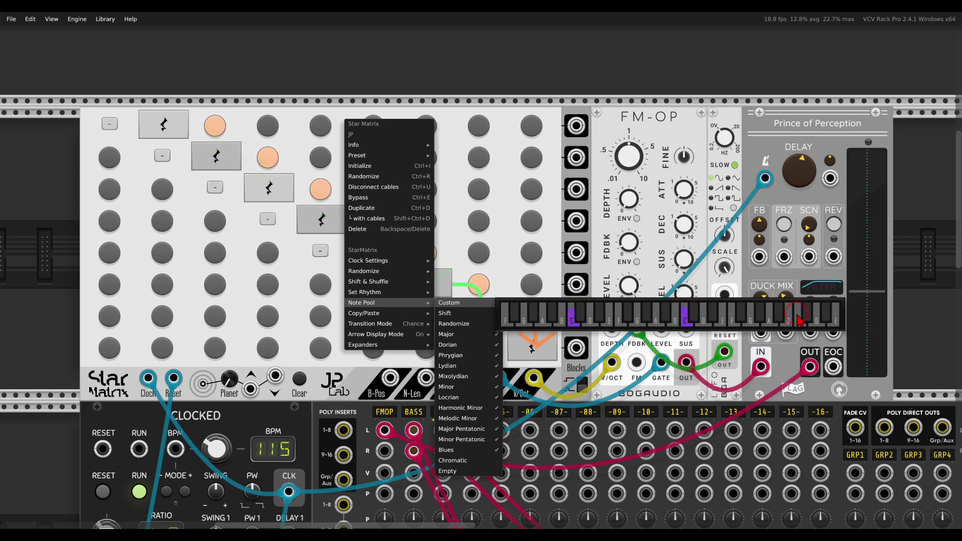
click(639, 323)
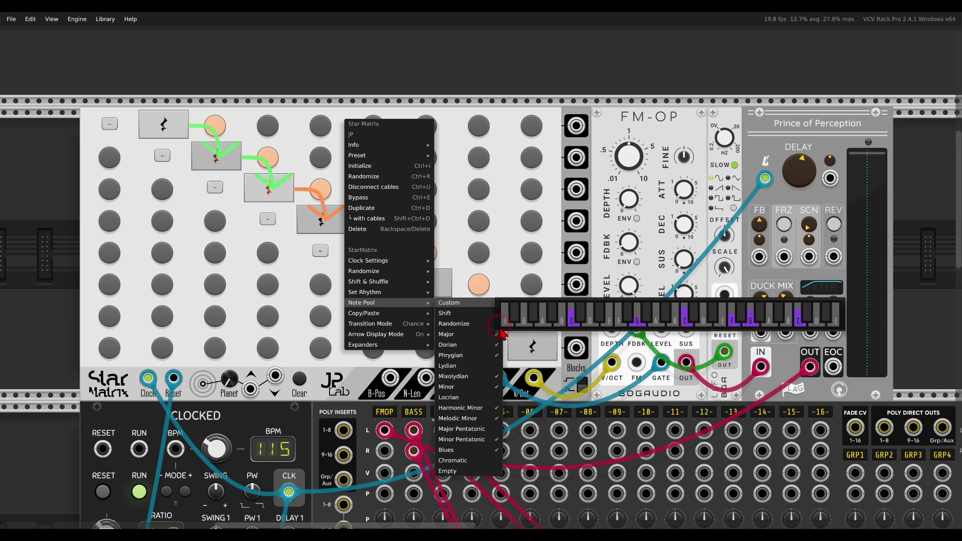
Step: Randomize the Star Matrix's CVs from the note pool and randomize its rhythm
mouse_move(379, 275)
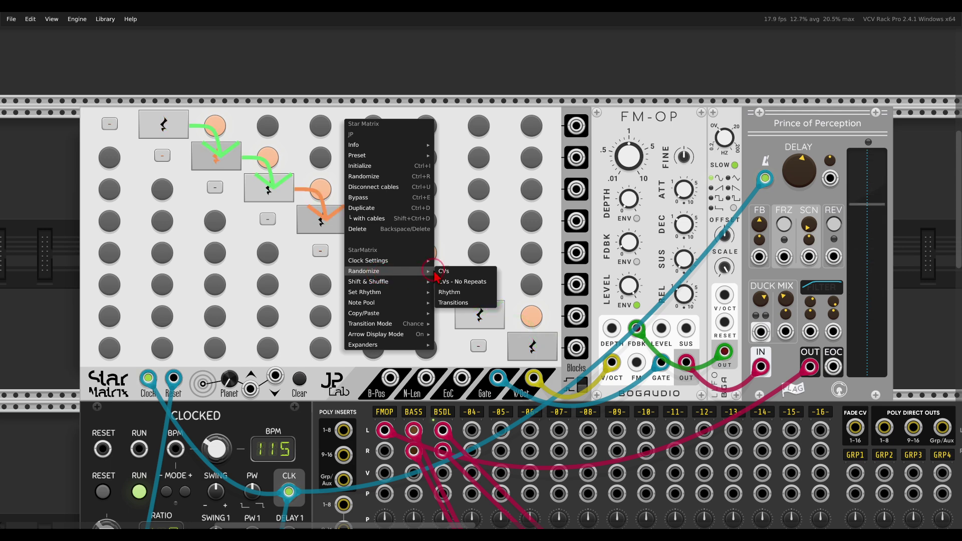
click(457, 284)
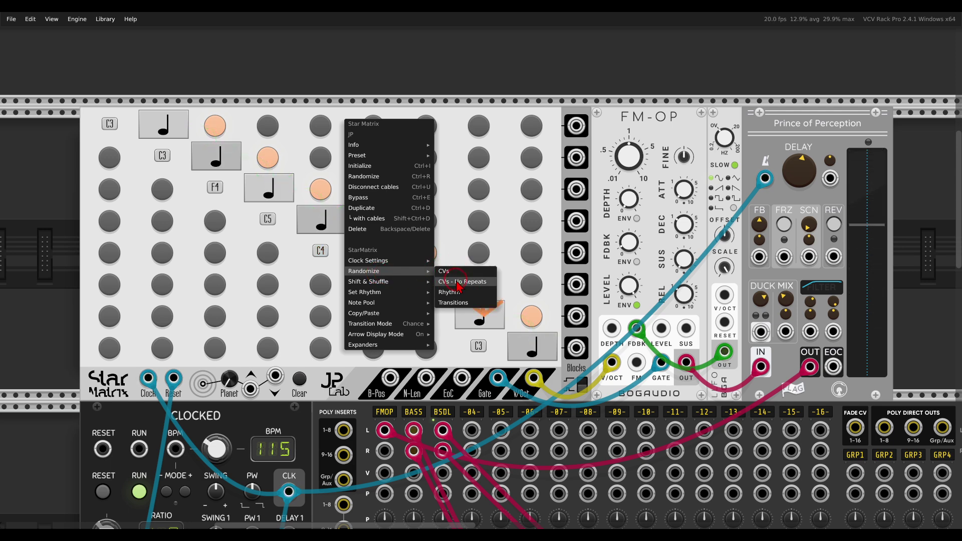
click(459, 128)
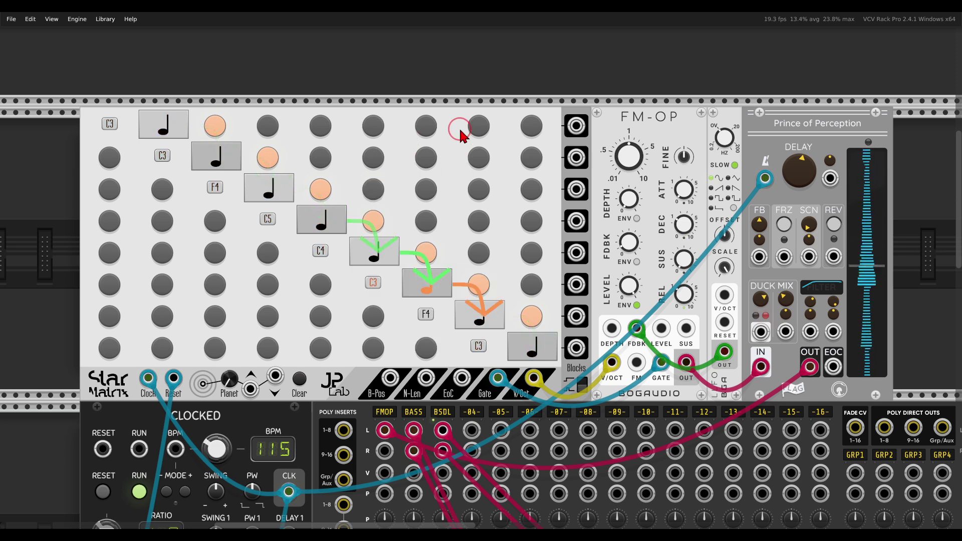
right_click(404, 125)
mouse_move(446, 278)
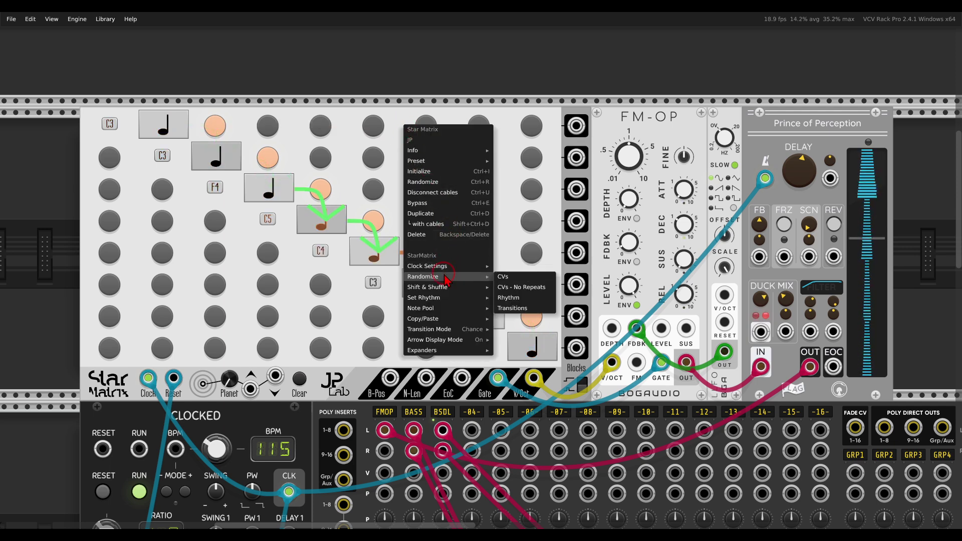
click(525, 299)
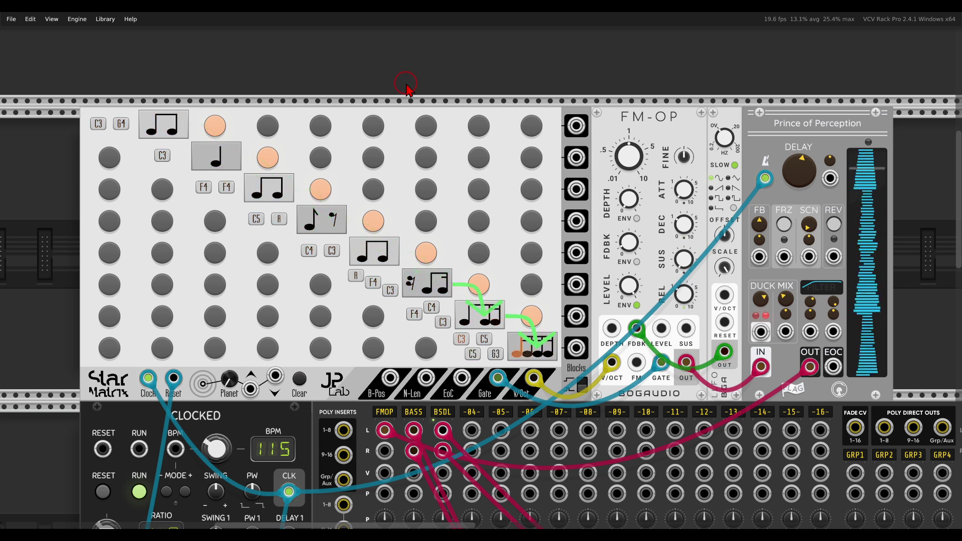
Step: Add partial forward transitions in the Star Matrix from block 1 to blocks 5, 7 and 8, and from block 2 to block 6
mouse_move(383, 128)
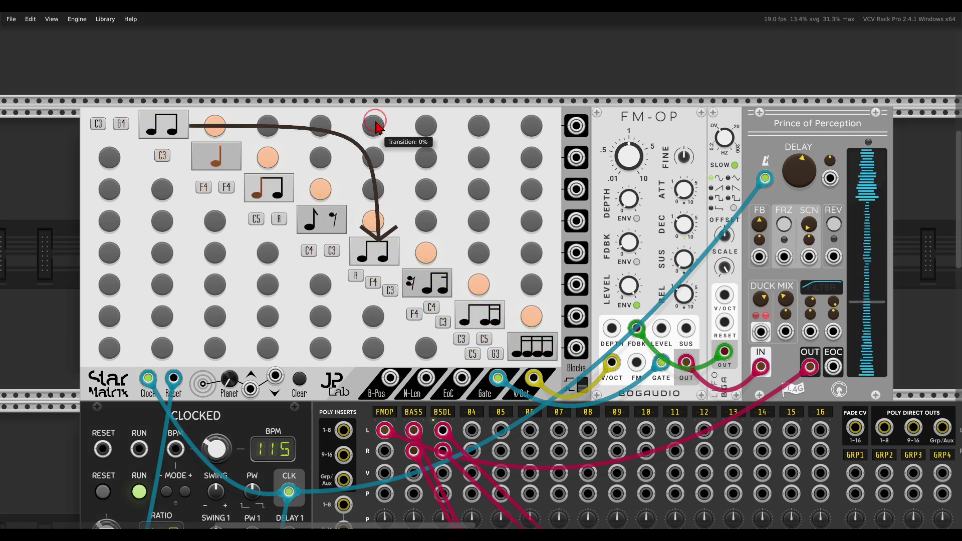
drag(375, 135, 375, 100)
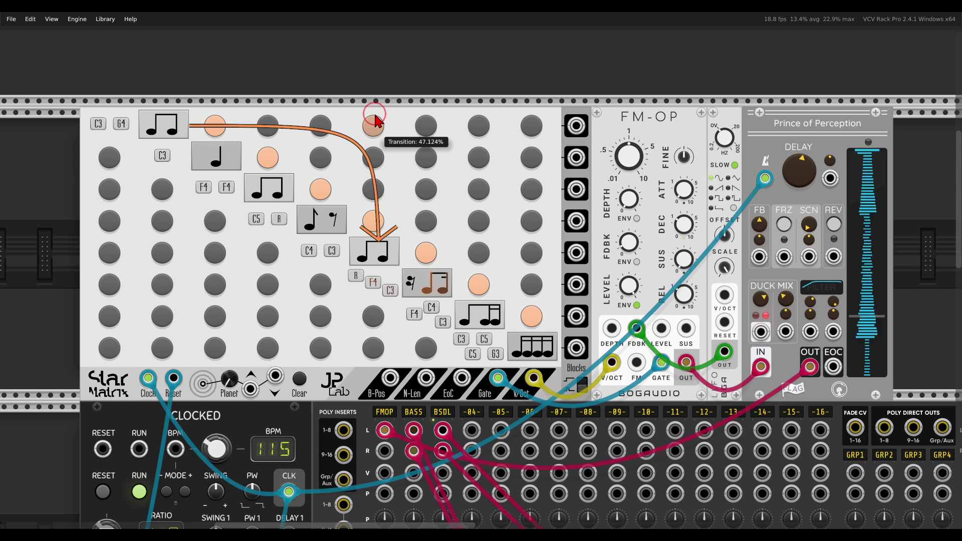
drag(422, 160, 423, 148)
drag(477, 126, 477, 117)
drag(532, 128, 531, 107)
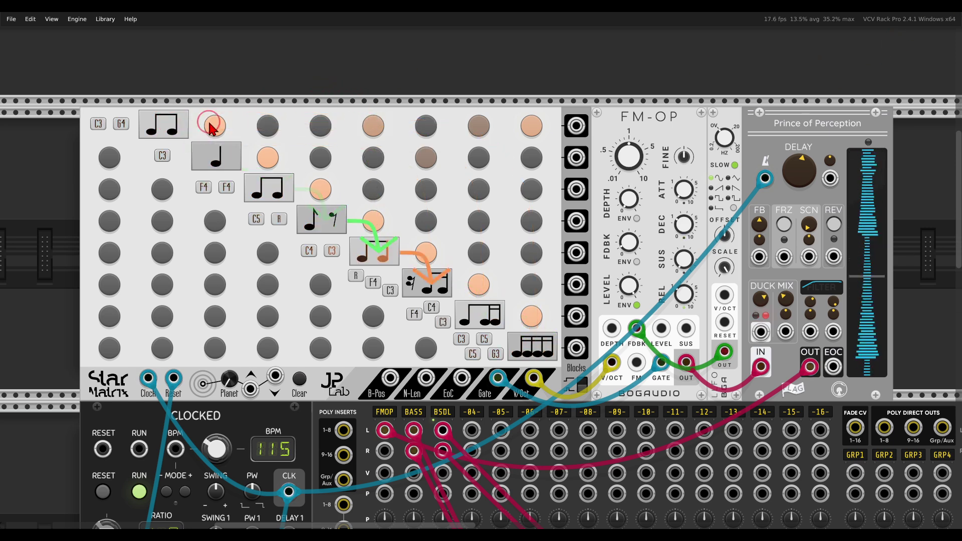
mouse_move(201, 128)
mouse_down()
mouse_move(337, 129)
mouse_move(301, 126)
mouse_move(373, 151)
mouse_move(361, 198)
mouse_move(401, 218)
mouse_up()
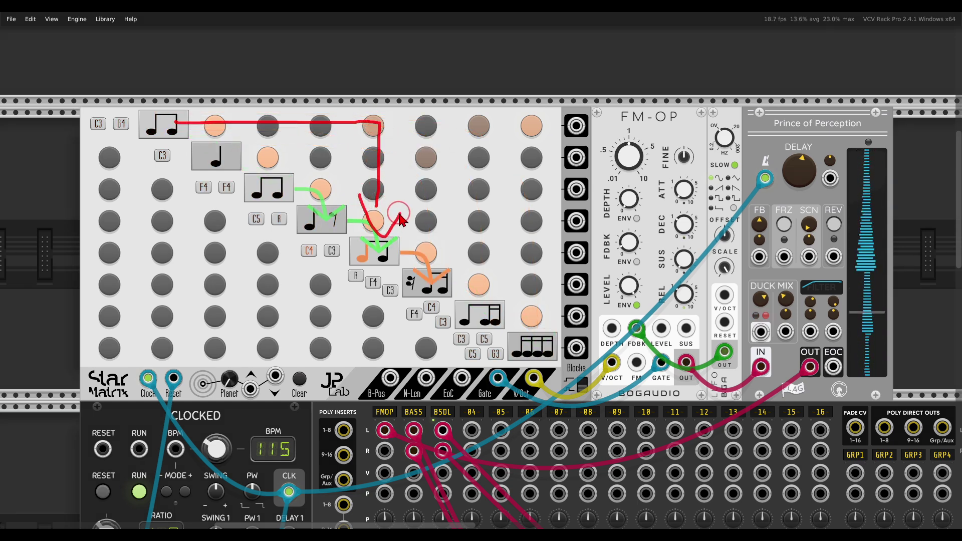
mouse_move(478, 125)
mouse_down()
mouse_move(481, 270)
mouse_move(467, 264)
mouse_move(504, 256)
mouse_up()
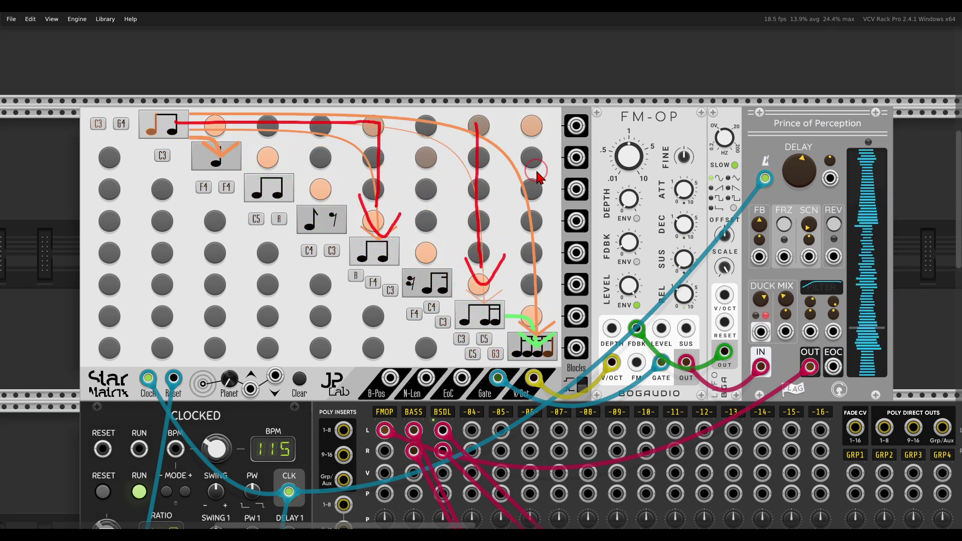
key(Escape)
mouse_move(226, 157)
mouse_down()
mouse_move(426, 160)
mouse_move(427, 253)
mouse_move(439, 243)
mouse_up()
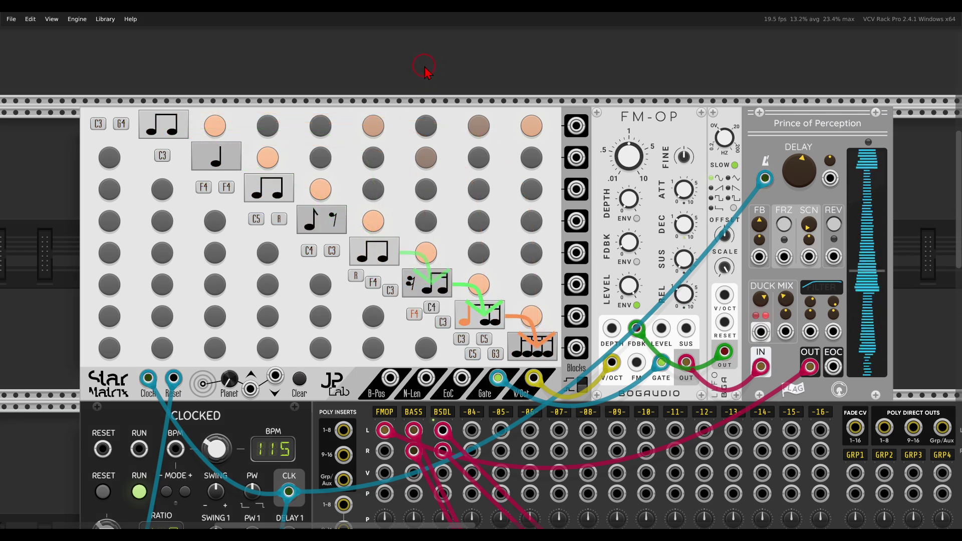
Step: Add partial backward transitions in the Star Matrix from block 7 to blocks 5 and 3, and from block 5 to block 3
mouse_move(320, 323)
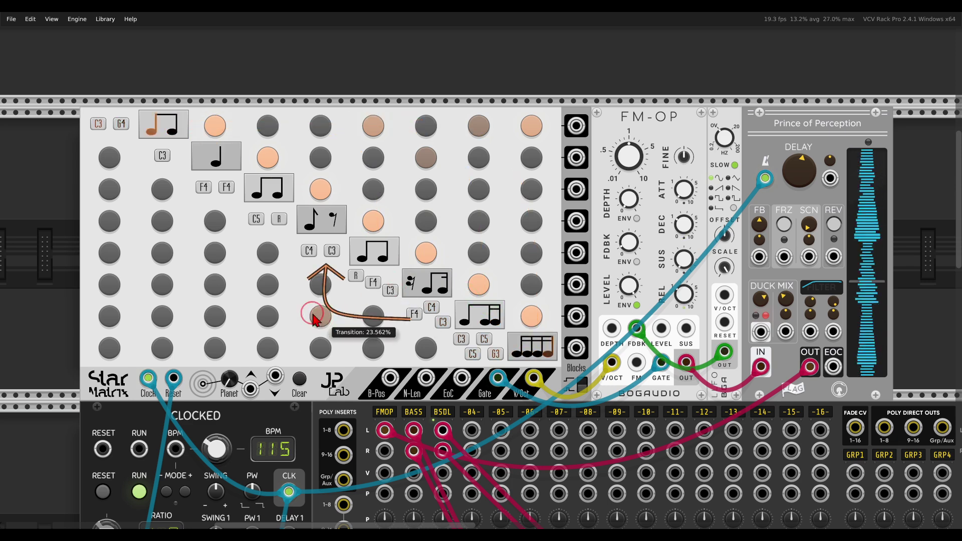
drag(215, 316, 217, 300)
drag(215, 253, 214, 247)
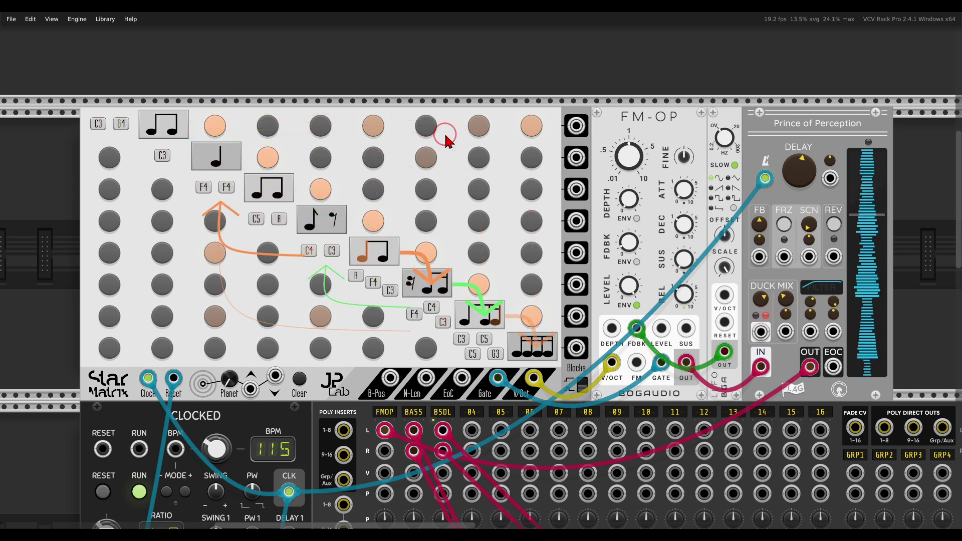
Step: Mute the FMOP channel and unmute the BASS channel in the MixMaster
mouse_move(627, 241)
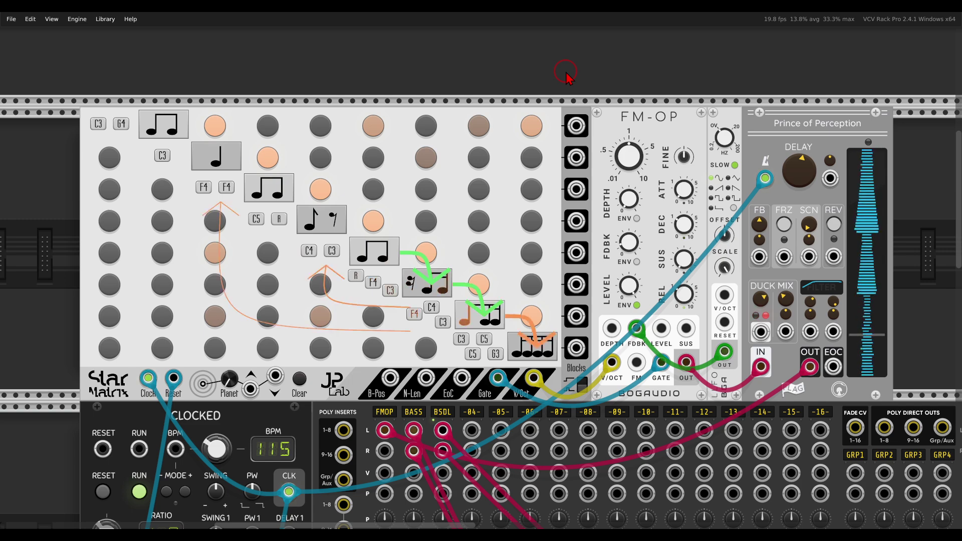
scroll(567, 77, down, 10)
click(384, 402)
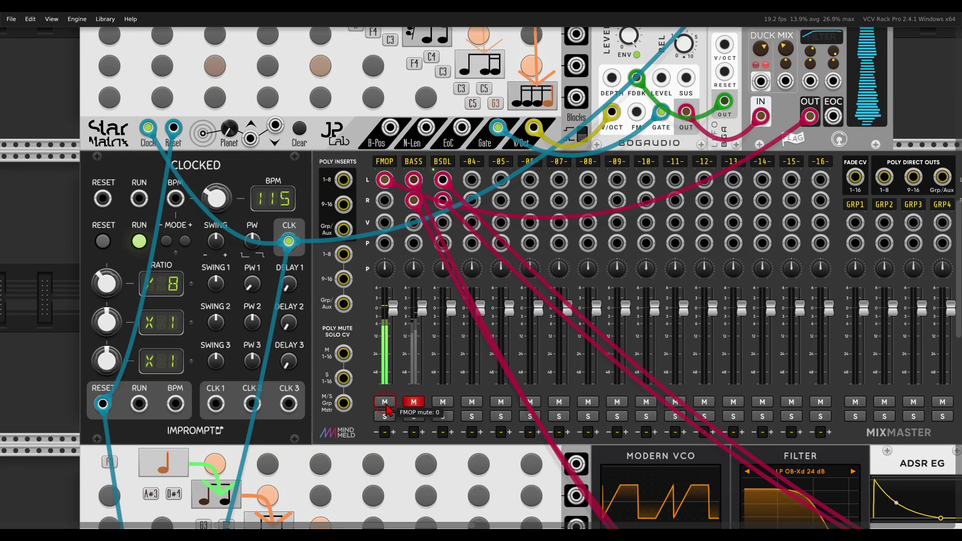
scroll(389, 382, down, 12)
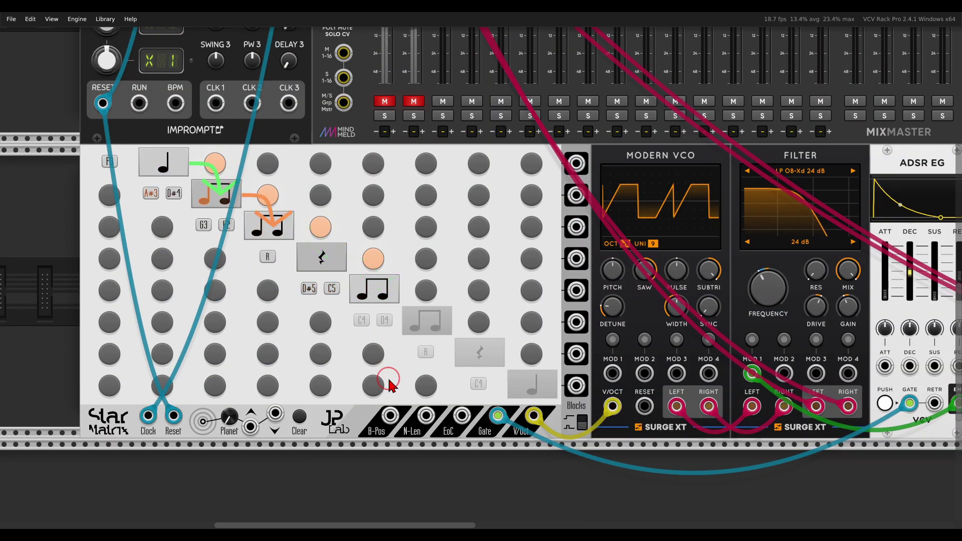
click(413, 101)
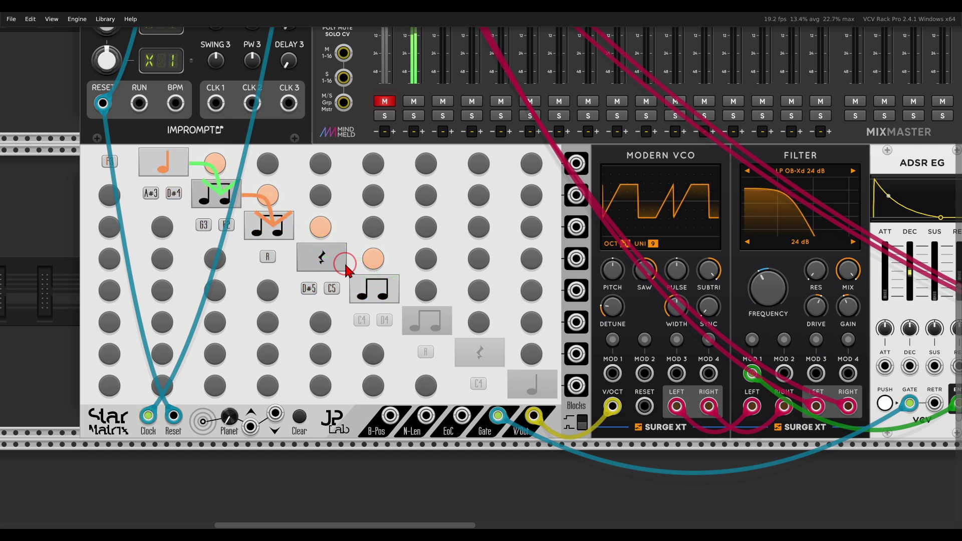
Step: Switch the bass Star Matrix to another planet and add transitions from block 4 to block 7 and from block 6 to block 2
scroll(325, 364, left, 3)
scroll(411, 351, up, 3)
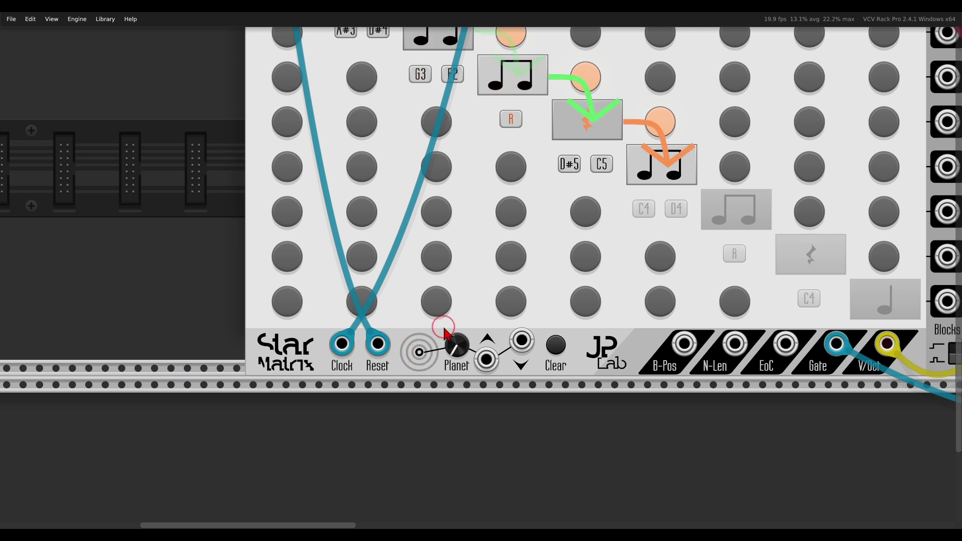
scroll(444, 334, down, 3)
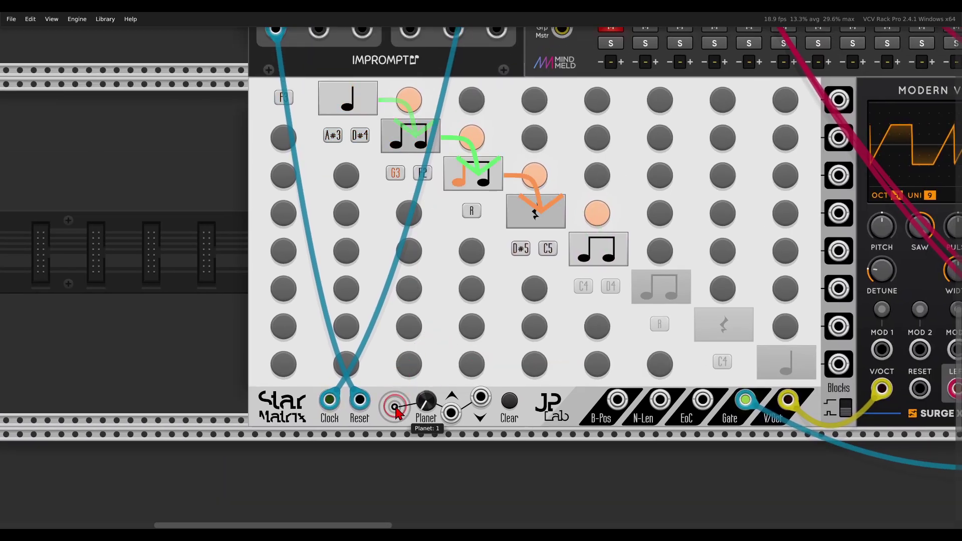
drag(396, 412, 394, 405)
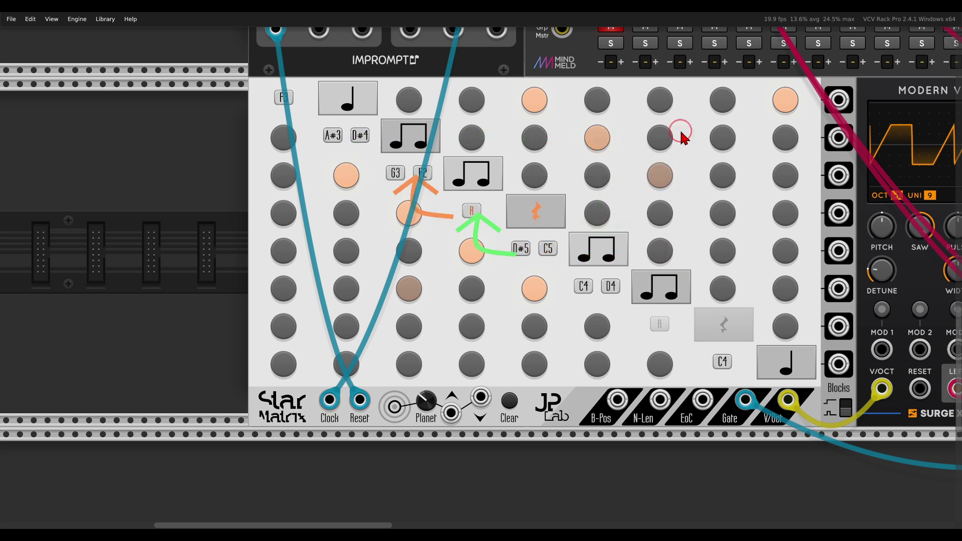
click(724, 213)
drag(352, 294, 353, 290)
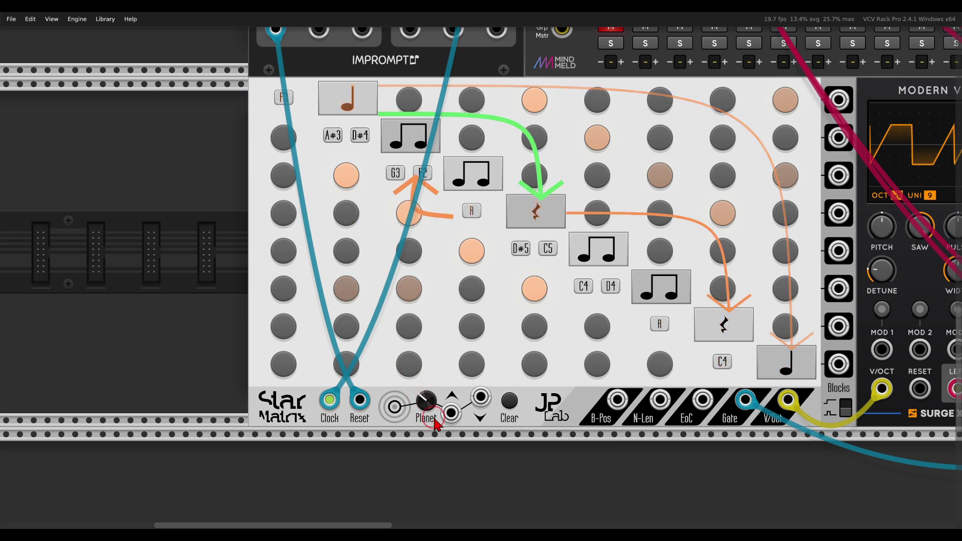
Step: Set the filter's frequency to about 950 Hz and switch the bass Star Matrix back to planet 1
scroll(717, 329, right, 1)
scroll(717, 329, right, 10)
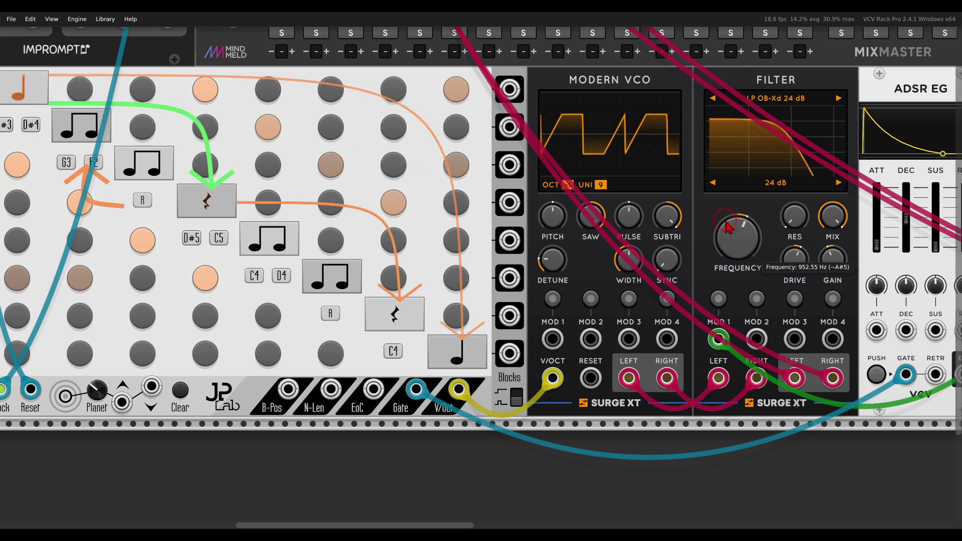
scroll(680, 238, left, 13)
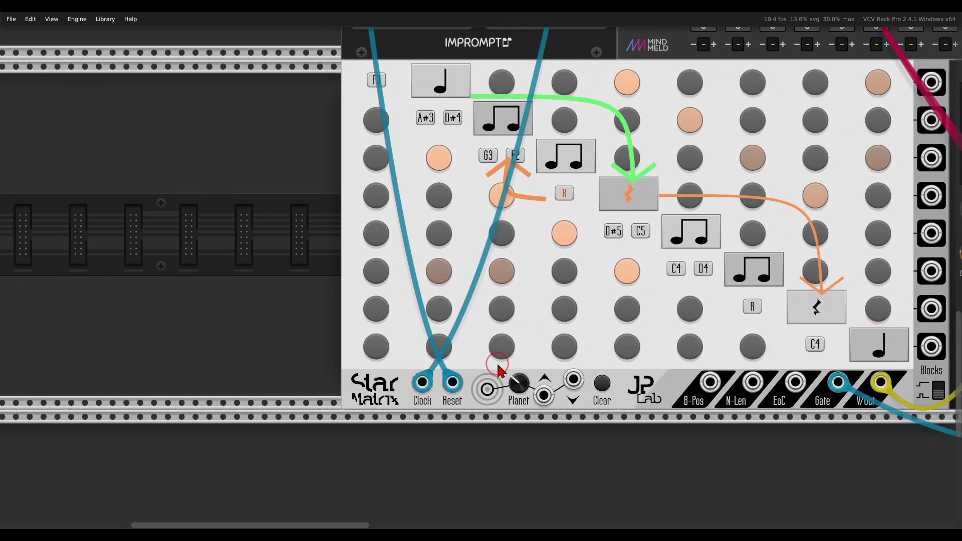
drag(521, 391, 542, 406)
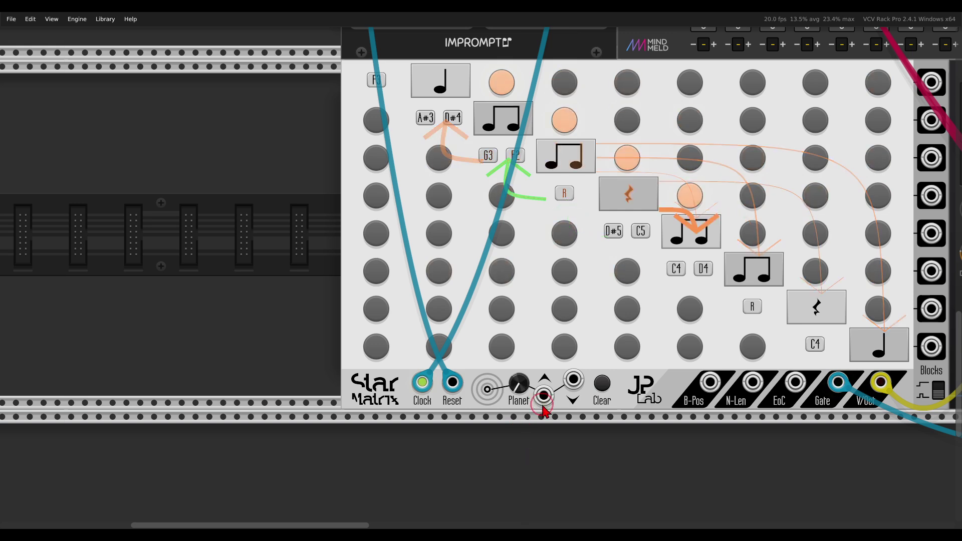
Step: Patch Clocked's CLK 1 output to the planet-up input of the bass Star Matrix
click(701, 288)
scroll(679, 269, down, 1)
scroll(623, 351, up, 3)
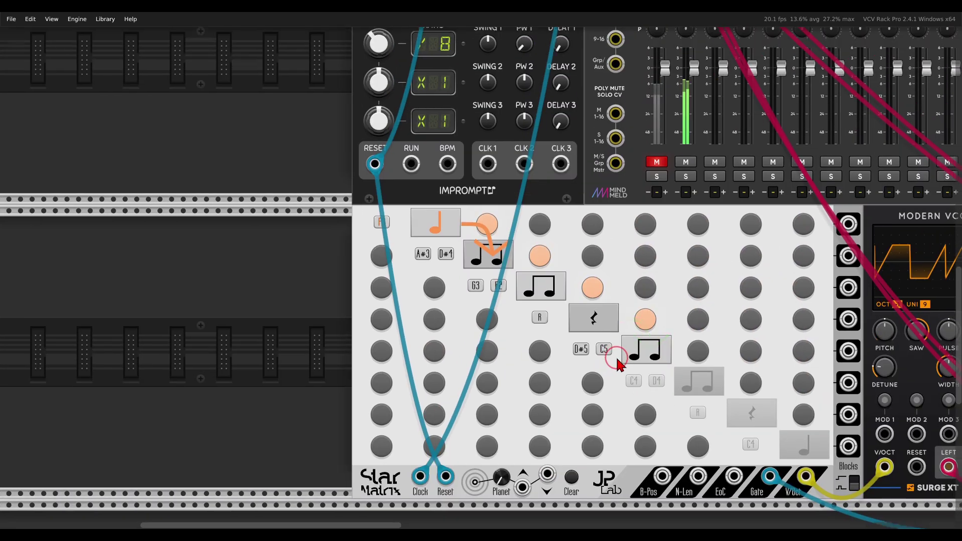
drag(486, 181, 522, 482)
drag(583, 476, 388, 436)
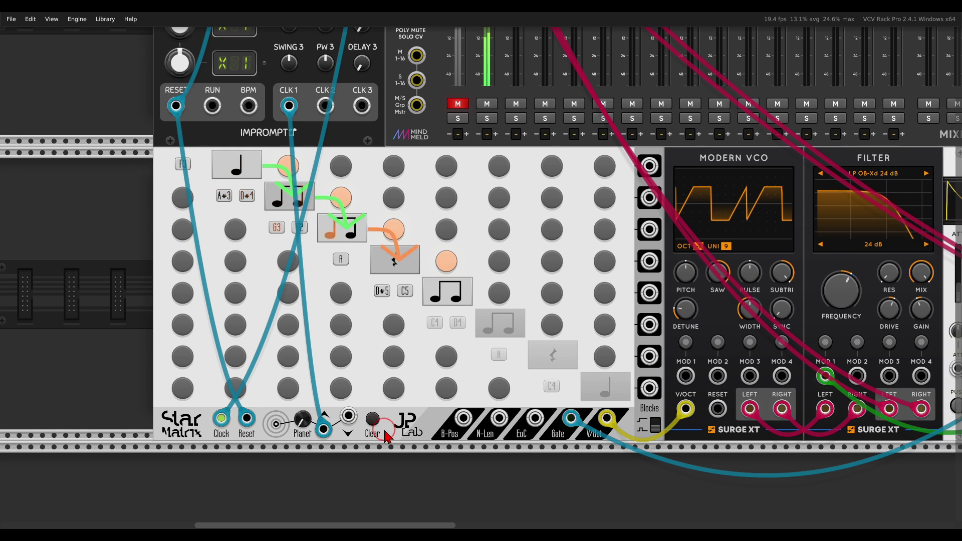
mouse_move(840, 325)
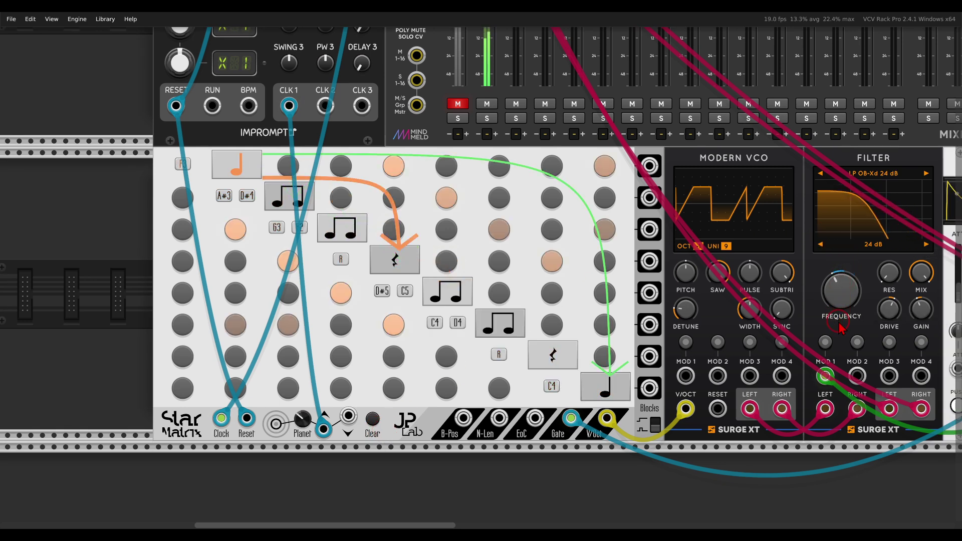
Step: Unmute the FMOP channel in the MixMaster
click(459, 104)
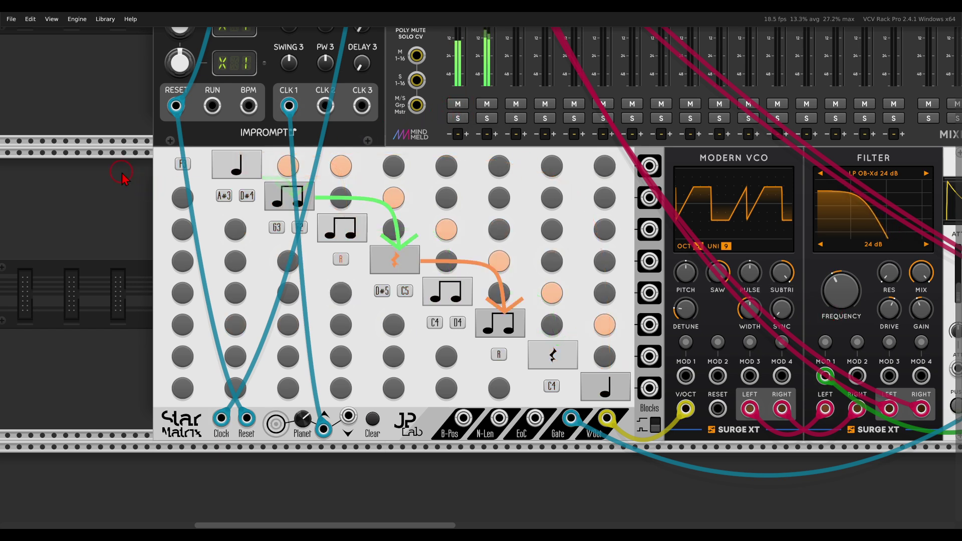
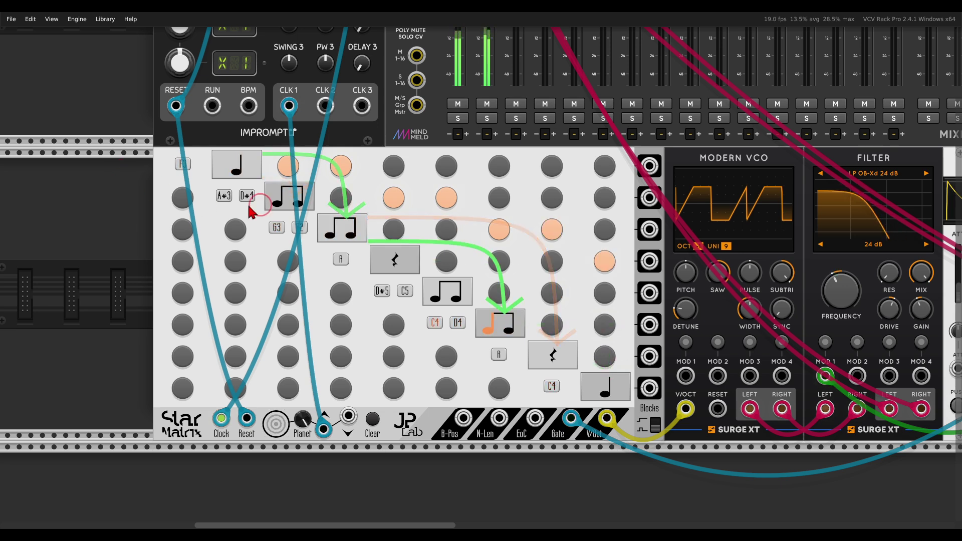
mouse_move(674, 157)
mouse_down()
mouse_move(615, 284)
mouse_move(627, 357)
mouse_move(650, 407)
mouse_move(685, 270)
mouse_move(682, 160)
mouse_up()
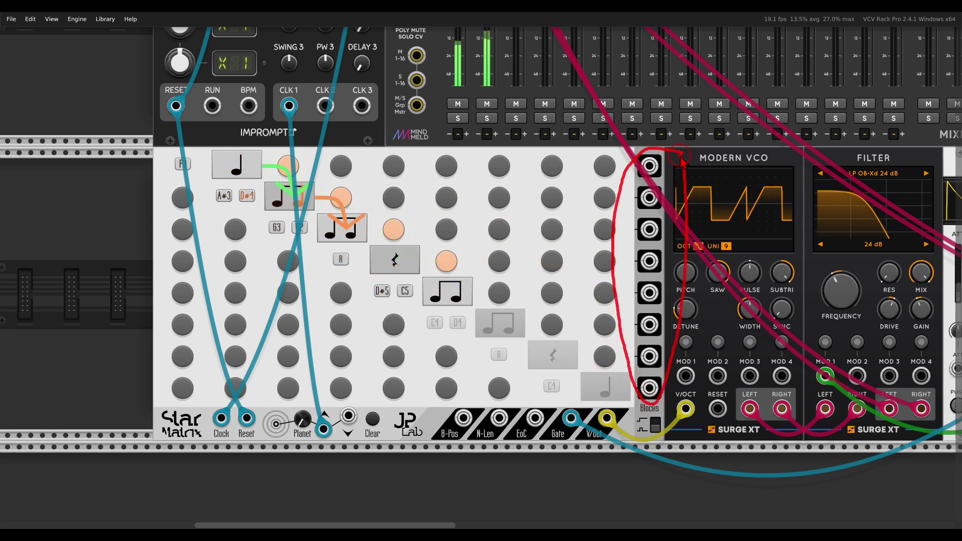
key(e)
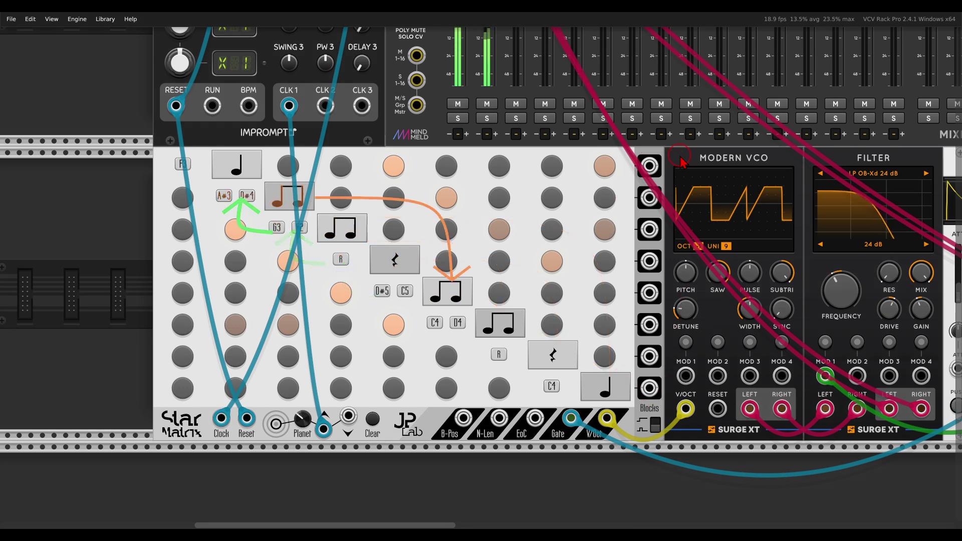
mouse_move(673, 150)
mouse_down()
mouse_move(637, 157)
mouse_move(665, 193)
mouse_up()
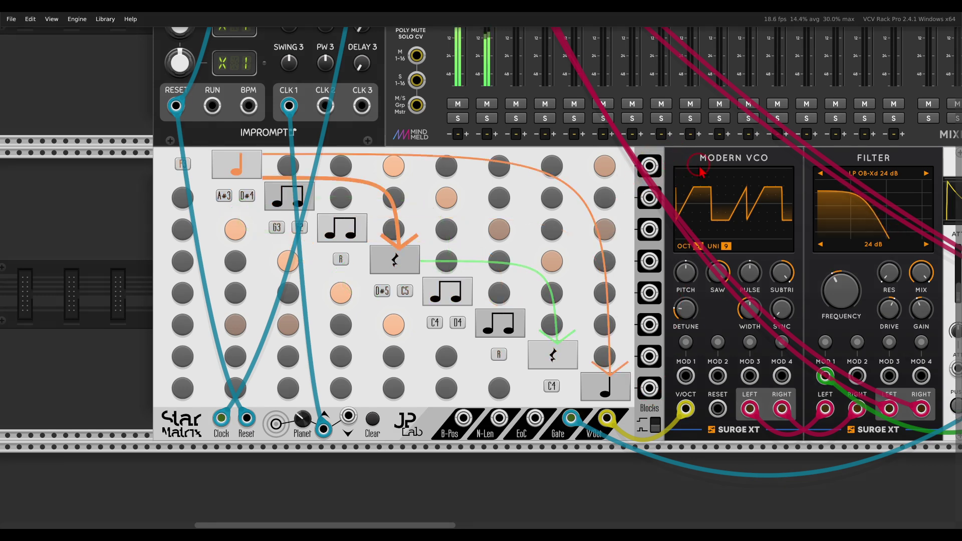
Step: Move the second ADSR EG module closer to the ADSR EG that sits beside the filter
scroll(651, 200, right, 10)
scroll(613, 214, right, 2)
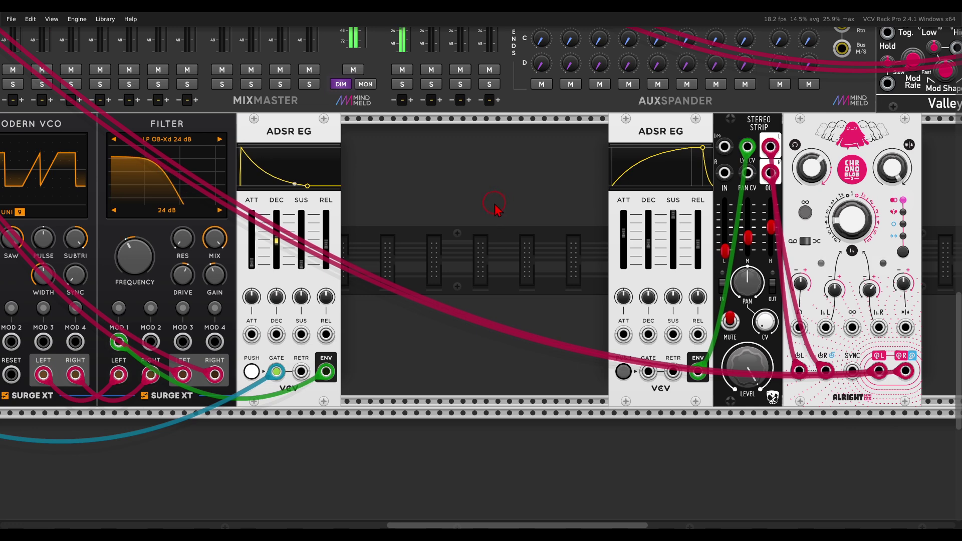
drag(495, 208, 812, 241)
drag(612, 185, 415, 185)
scroll(414, 187, left, 6)
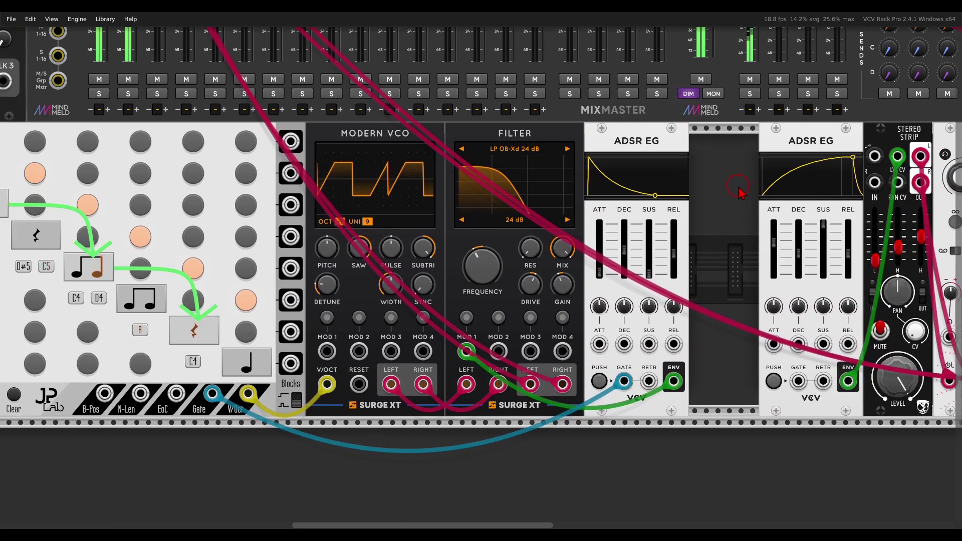
Step: Patch the Star Matrix's block 1 output to the second ADSR EG's gate and that envelope's output to the filter's MOD 2 input
mouse_move(296, 141)
mouse_down()
mouse_move(695, 250)
mouse_move(717, 351)
mouse_move(762, 383)
mouse_move(803, 381)
mouse_up()
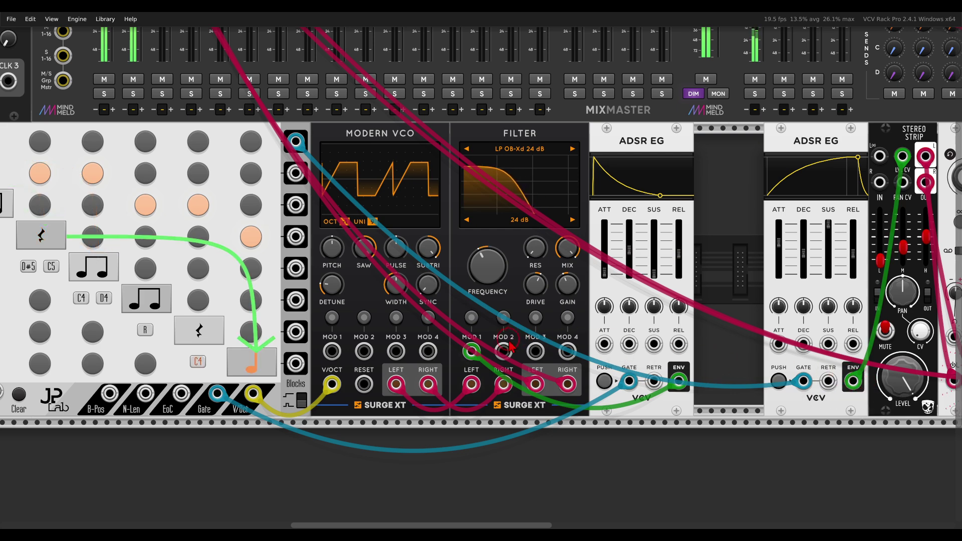
drag(503, 352, 853, 381)
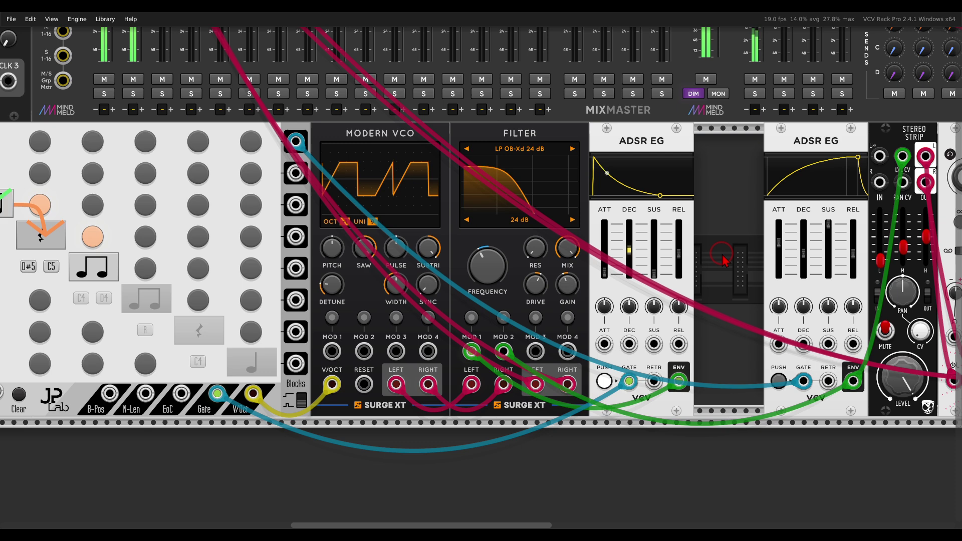
scroll(727, 258, left, 2)
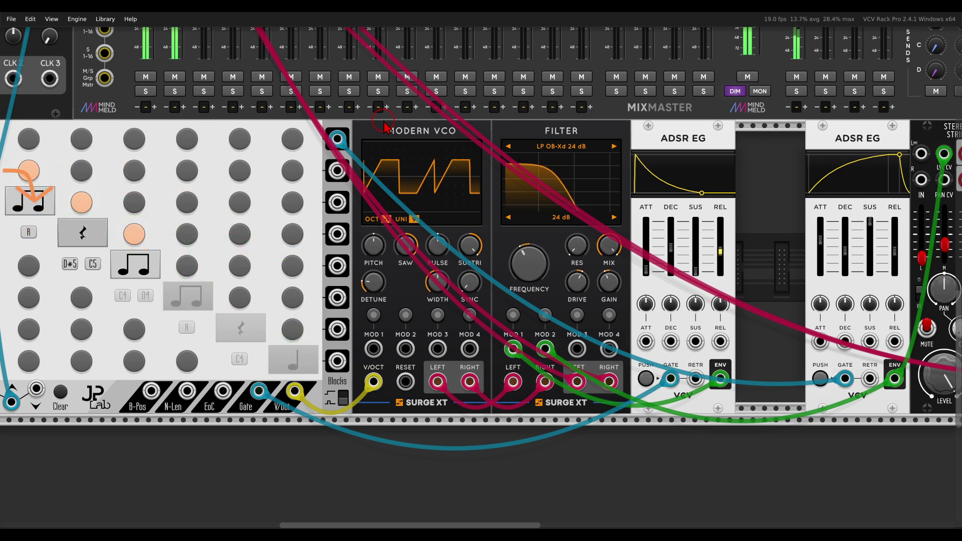
Step: Patch the filter's left and right outputs to the left and right inputs of the Stereo Strip
scroll(672, 209, right, 5)
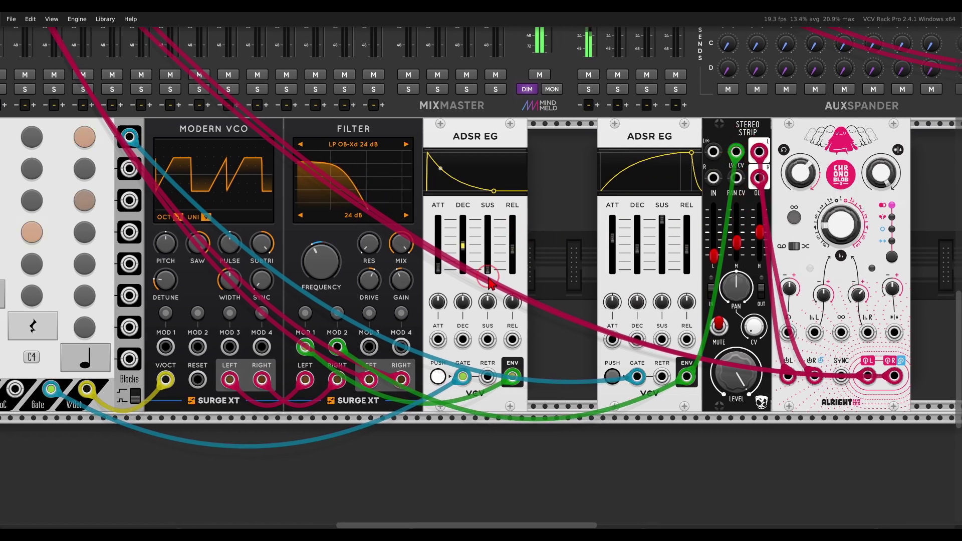
drag(713, 151, 370, 380)
drag(714, 178, 401, 380)
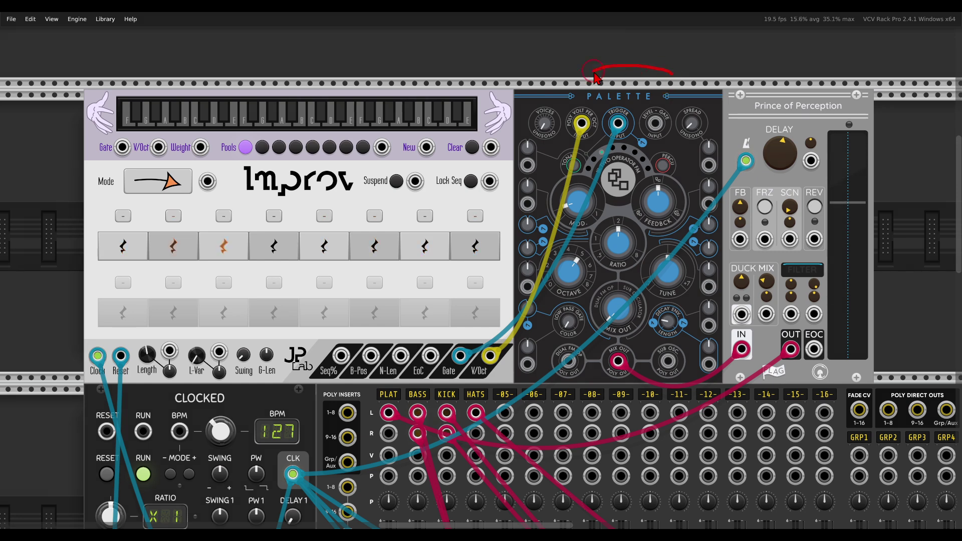
mouse_move(594, 77)
mouse_down()
mouse_move(642, 138)
mouse_move(675, 103)
mouse_up()
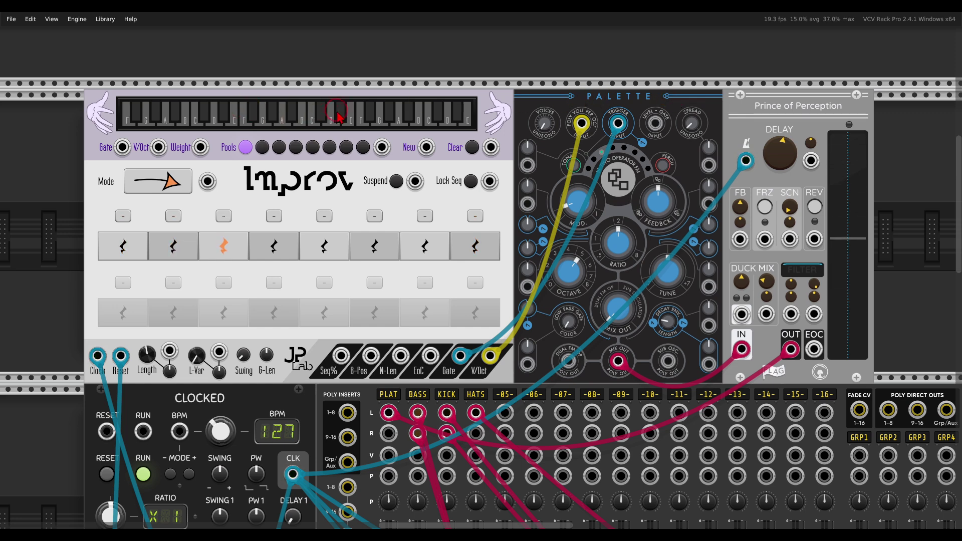
Step: Add the notes C3, G3, A#3, C4 and F4 to note pool 1 of the Improv sequencer beside Palette
click(193, 125)
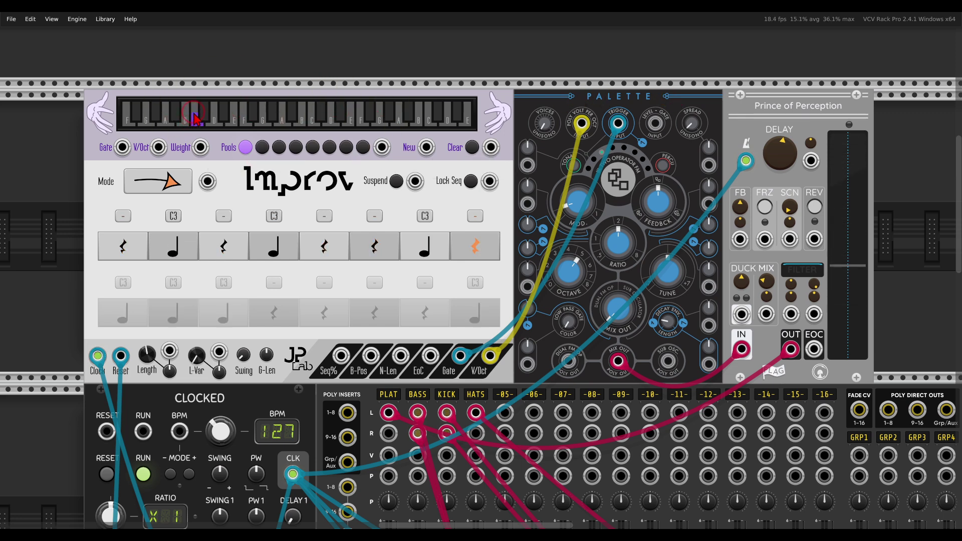
click(261, 126)
click(293, 116)
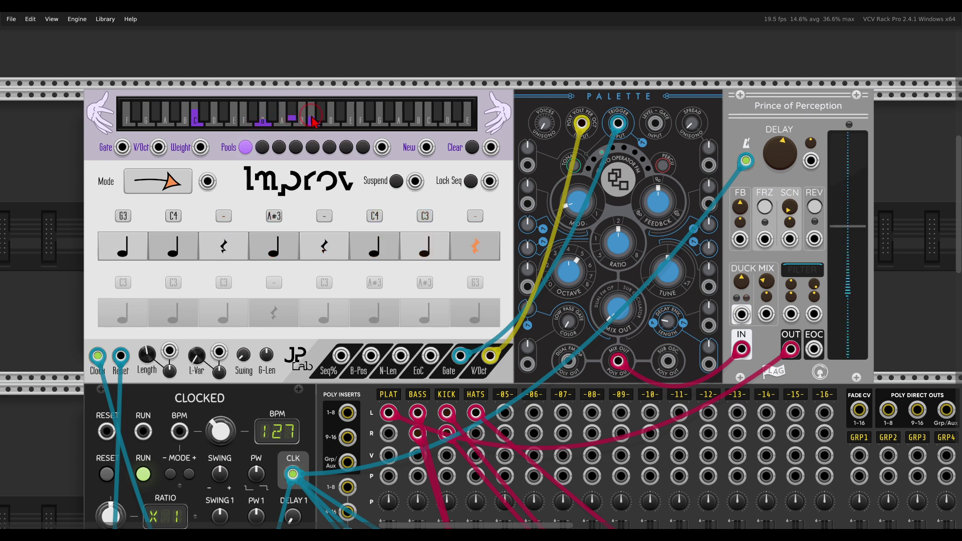
click(313, 121)
click(362, 123)
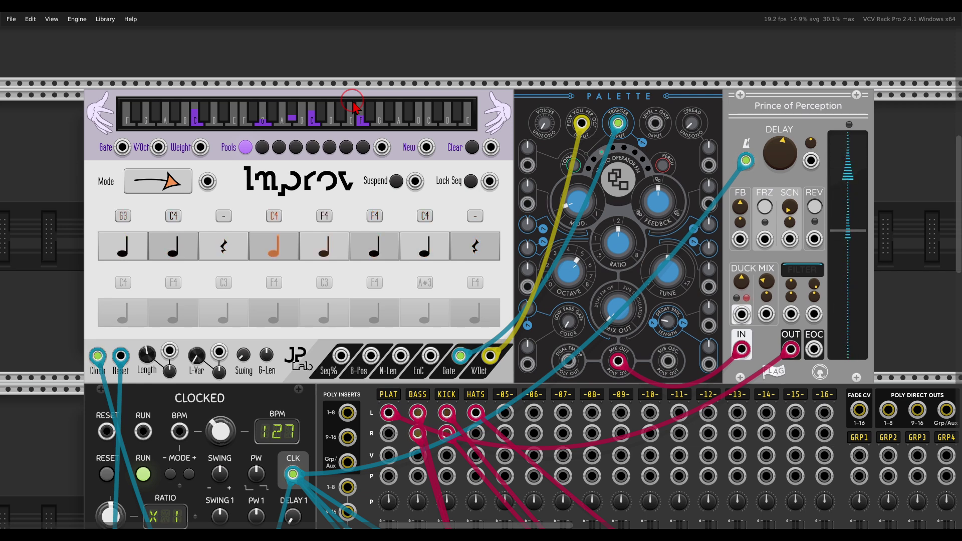
Step: Select note pool 2 in Improv and add the notes F3, A#3, F4 and A4
click(261, 147)
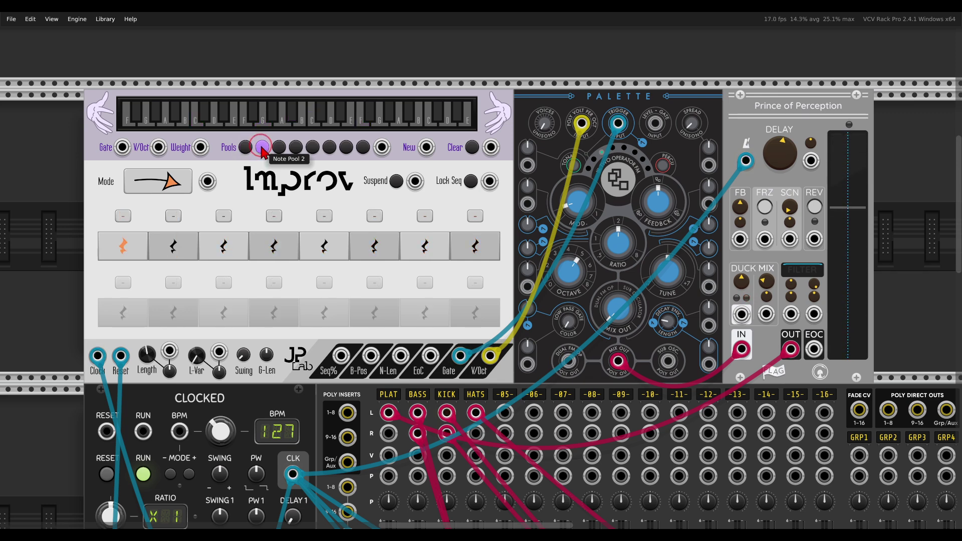
click(294, 116)
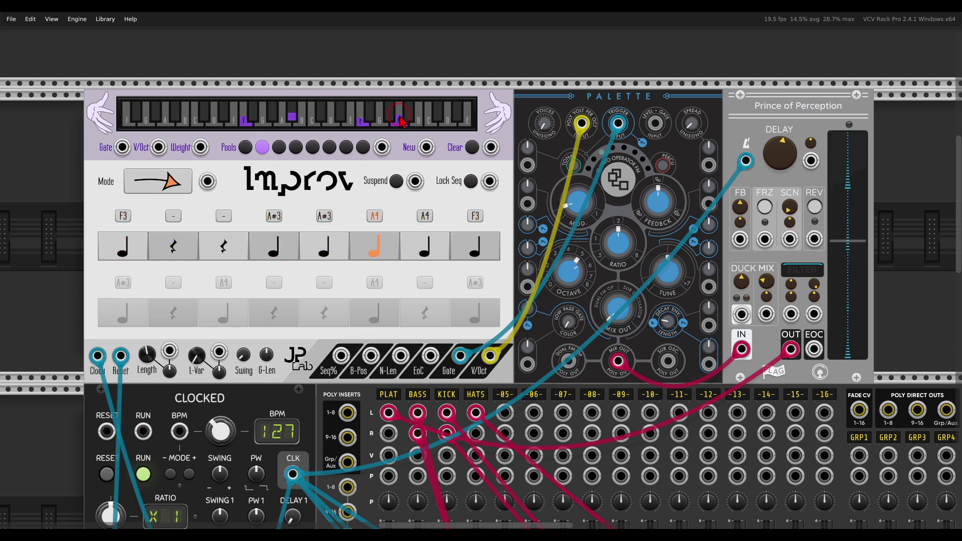
Step: Alternate between Improv's two filled note pools, ending on note pool 1
click(246, 147)
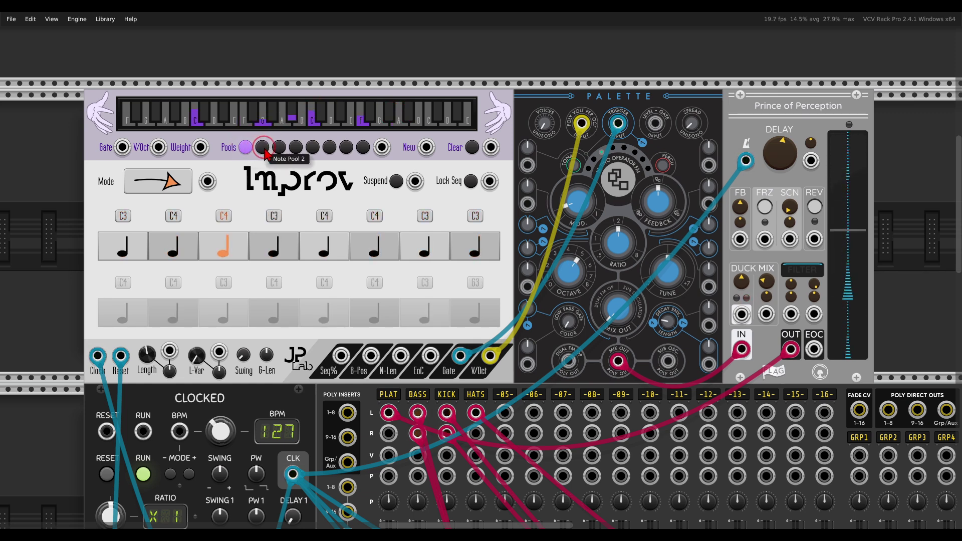
click(262, 148)
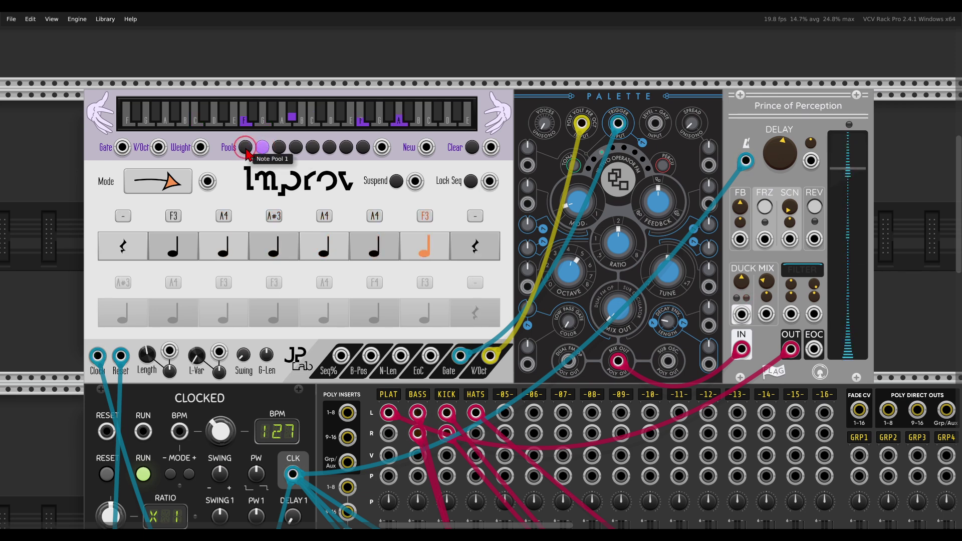
click(246, 148)
Step: Randomize Improv's rhythm for all note pools
right_click(250, 193)
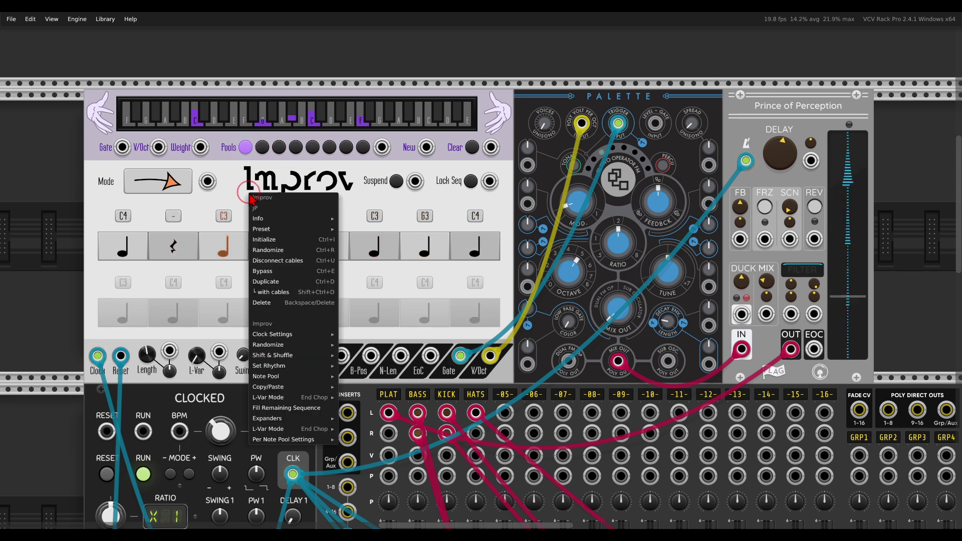
mouse_move(305, 336)
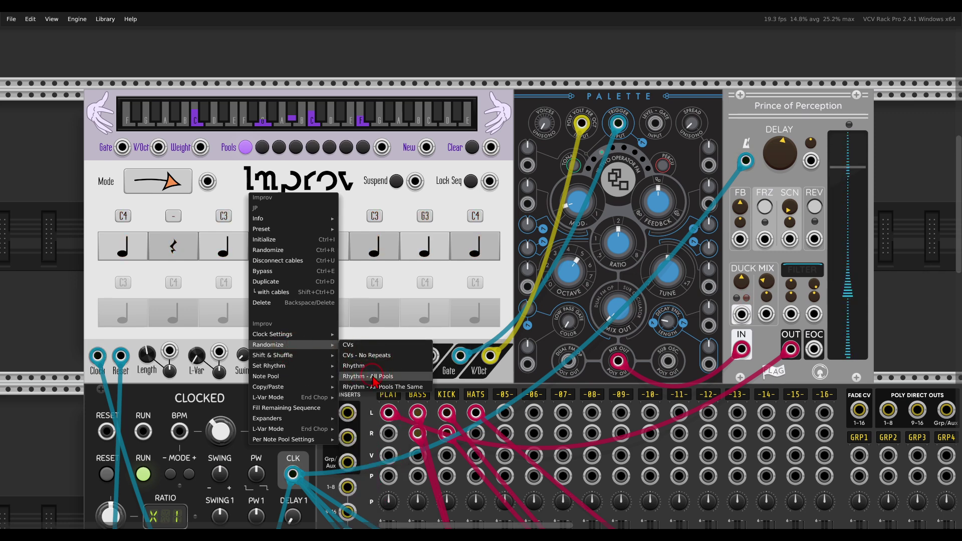
click(379, 379)
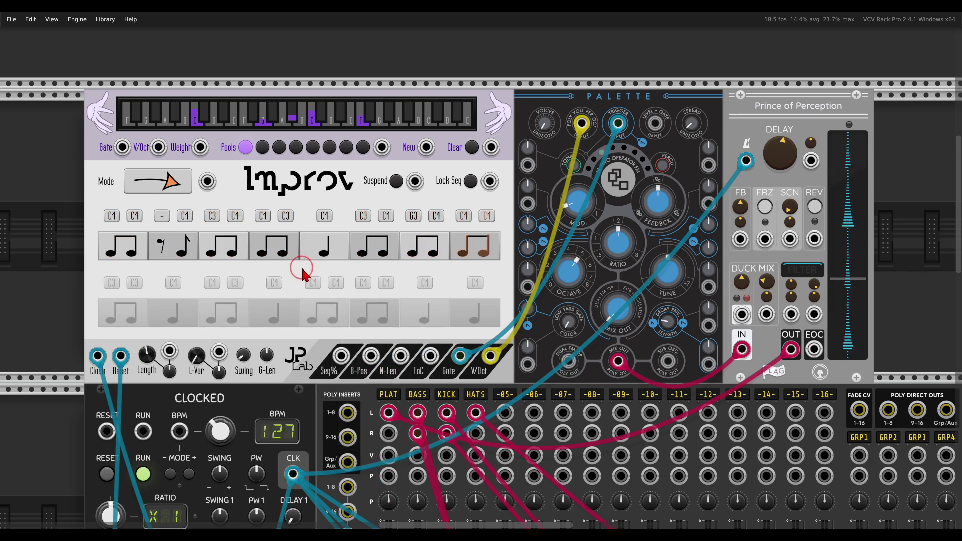
Step: Switch Improv to note pool 2 to check its rhythm and return to note pool 1
click(263, 148)
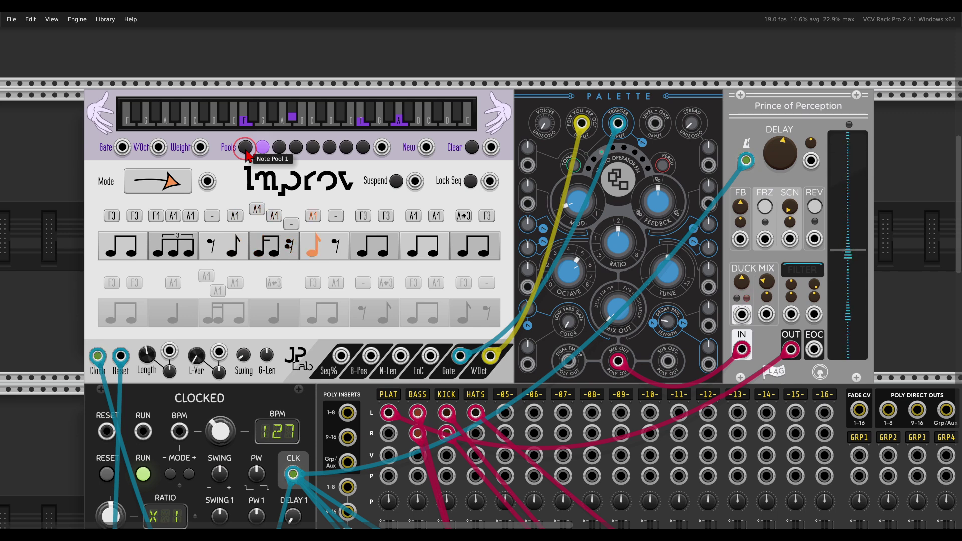
click(246, 147)
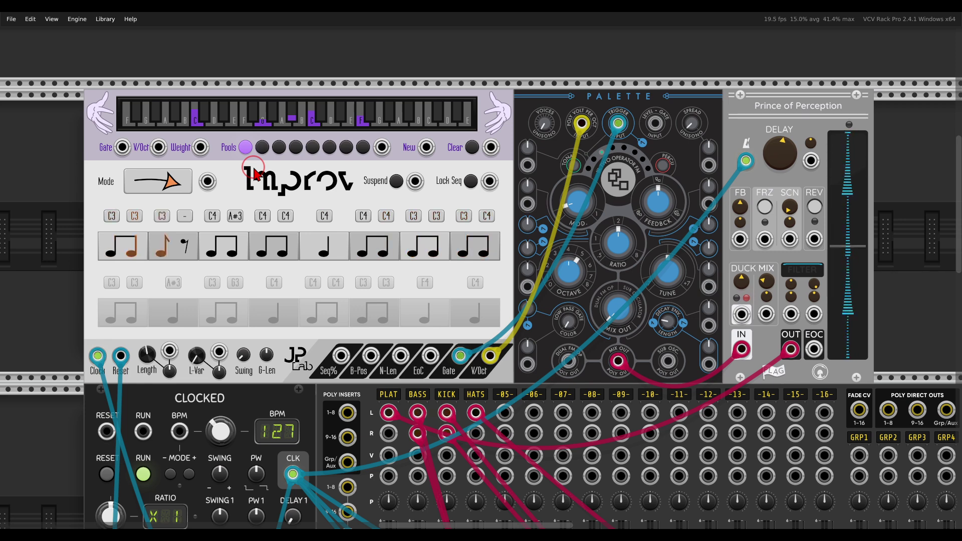
Step: Patch the Navigator's CV 1 output to the note pool selection input of the Improv beside Palette
drag(244, 179, 513, 168)
drag(262, 164, 725, 150)
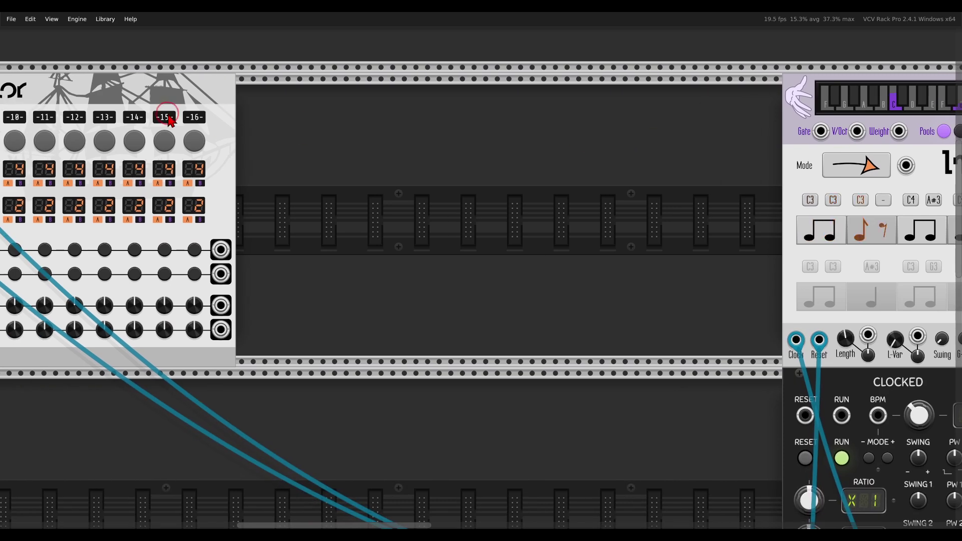
drag(162, 86, 583, 120)
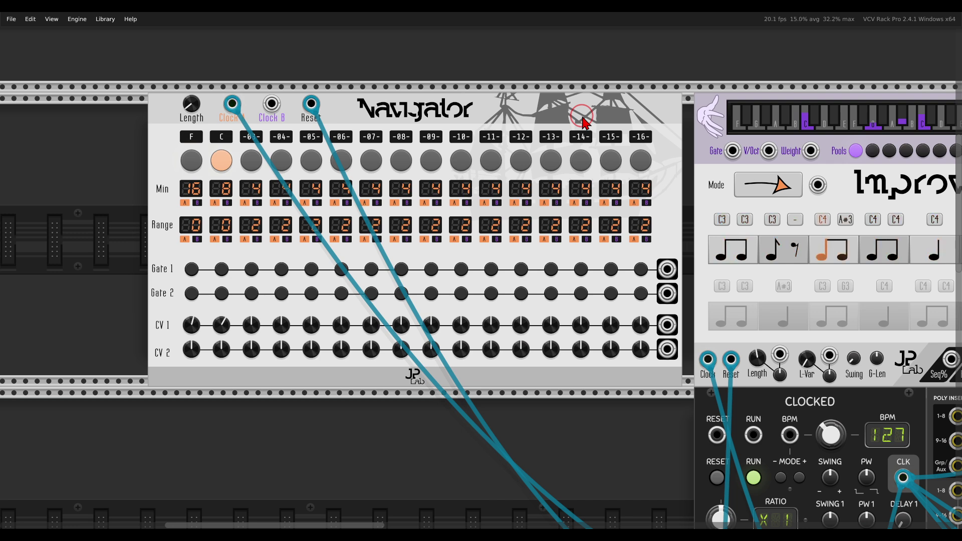
mouse_move(661, 123)
mouse_down()
mouse_move(289, 87)
mouse_move(178, 133)
mouse_move(298, 208)
mouse_move(678, 151)
mouse_up()
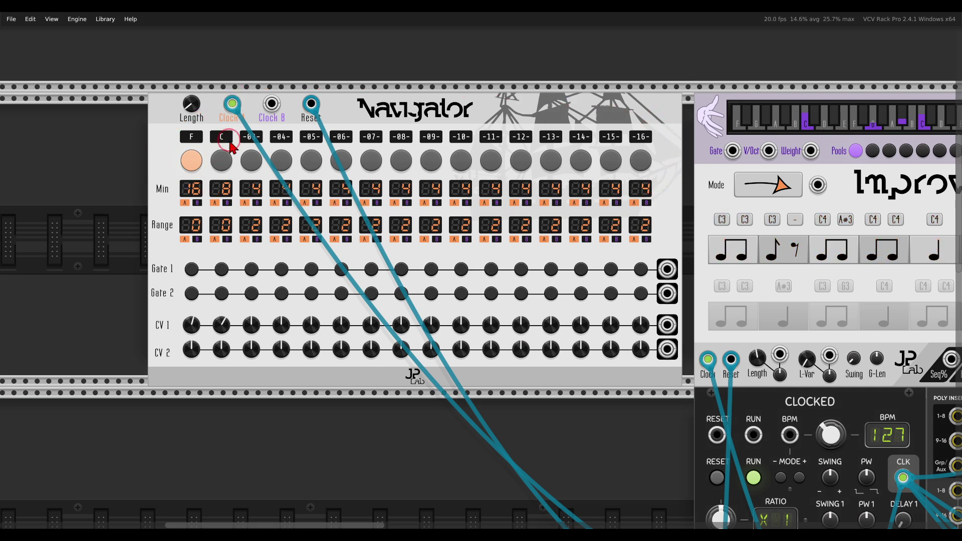
mouse_move(231, 147)
mouse_down()
mouse_move(169, 124)
mouse_move(206, 190)
mouse_move(241, 143)
mouse_move(228, 129)
mouse_move(173, 179)
mouse_move(201, 216)
mouse_move(199, 184)
mouse_move(240, 190)
mouse_up()
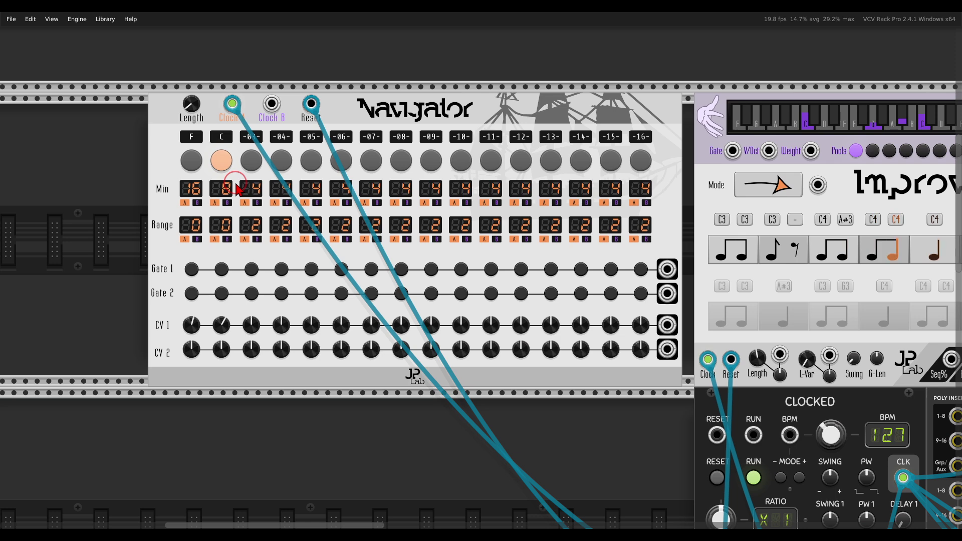
scroll(548, 301, down, 3)
scroll(548, 301, right, 4)
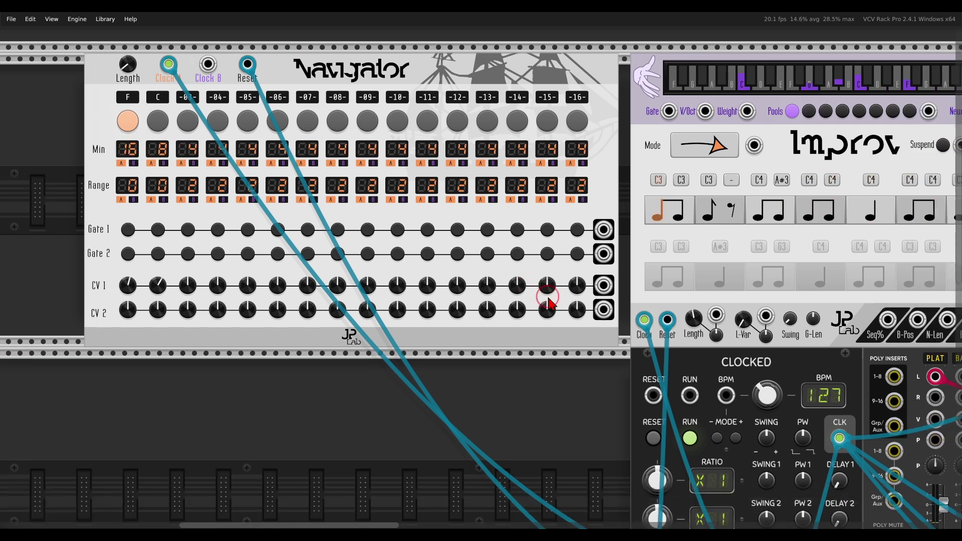
scroll(501, 326, right, 5)
scroll(461, 328, up, 1)
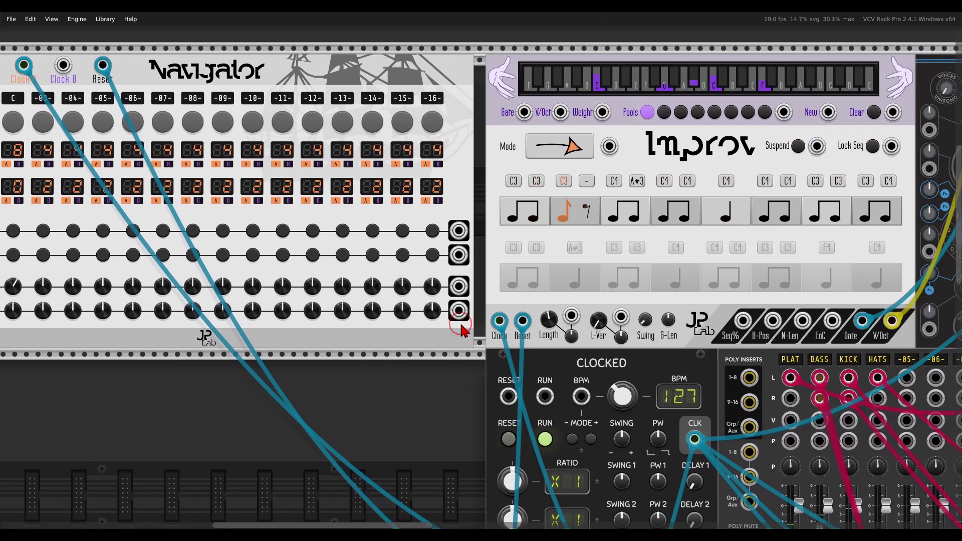
drag(458, 292, 782, 112)
scroll(617, 176, up, 1)
scroll(617, 176, right, 1)
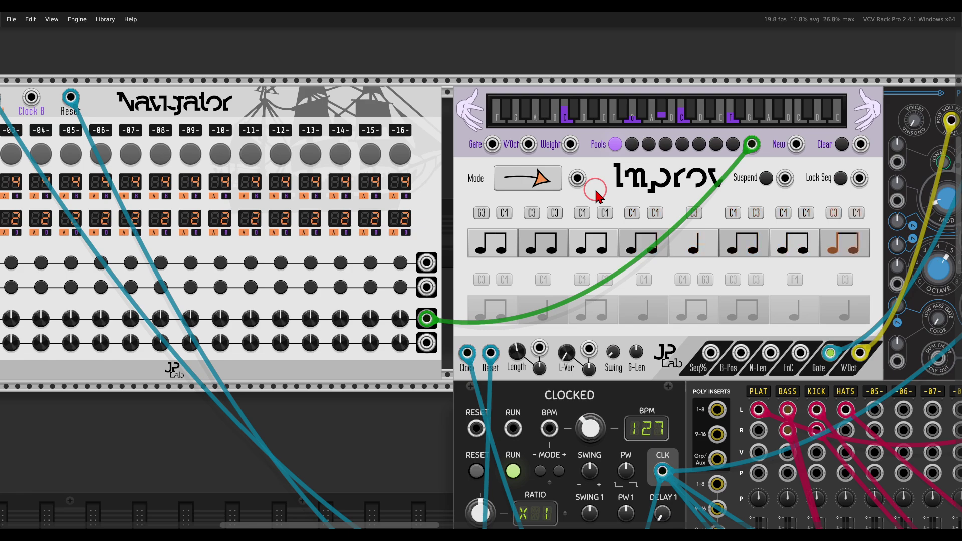
Step: Unmute the BASS channel in the MixMaster to bring in the Improv that drives Kickall
scroll(596, 195, down, 5)
scroll(596, 196, right, 4)
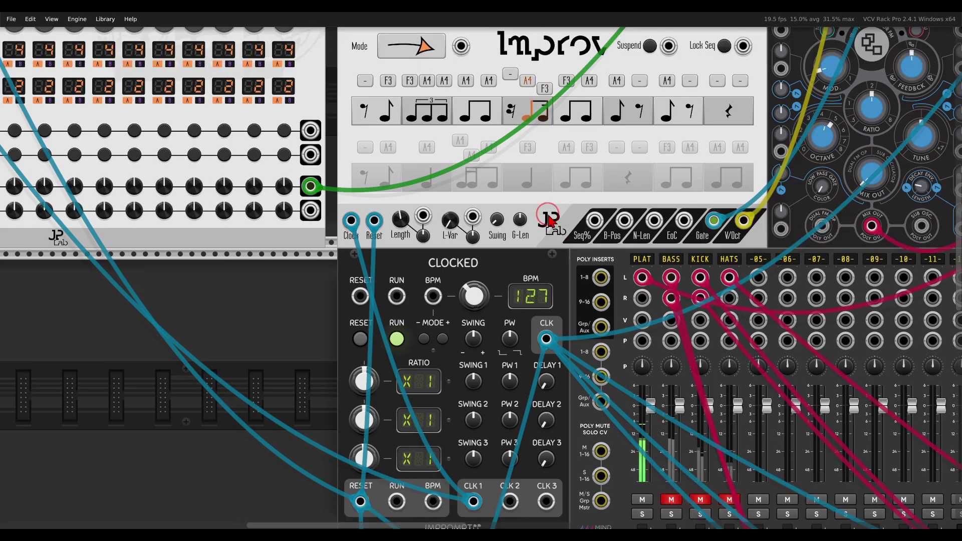
scroll(554, 364, down, 8)
scroll(554, 364, right, 2)
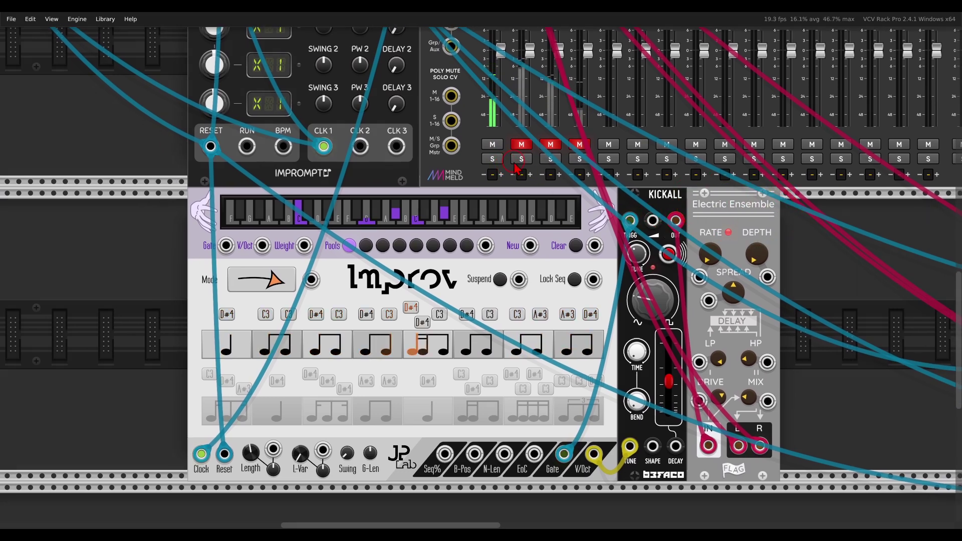
click(524, 147)
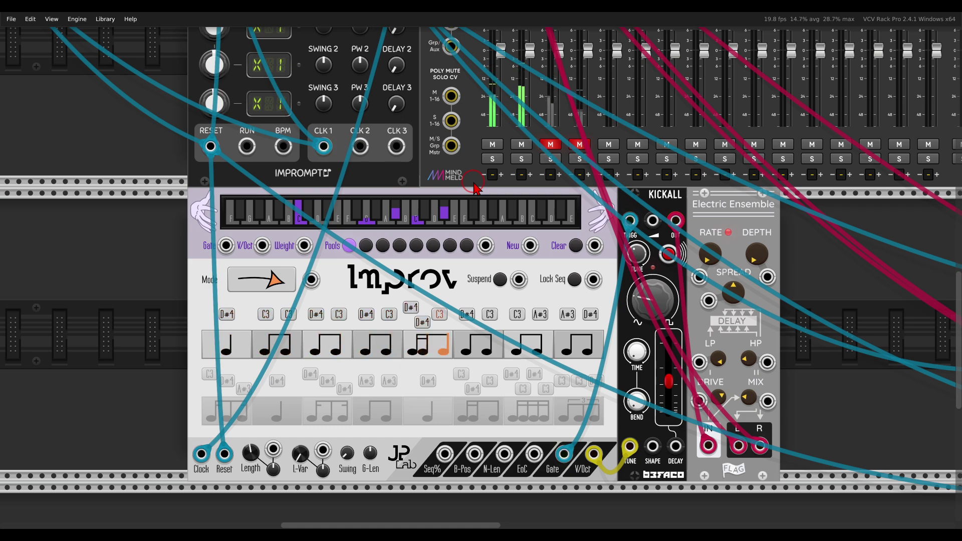
Step: Patch the Navigator's CV 1 output to the note pool selection input of the Improv driving Kickall
drag(525, 271, 477, 66)
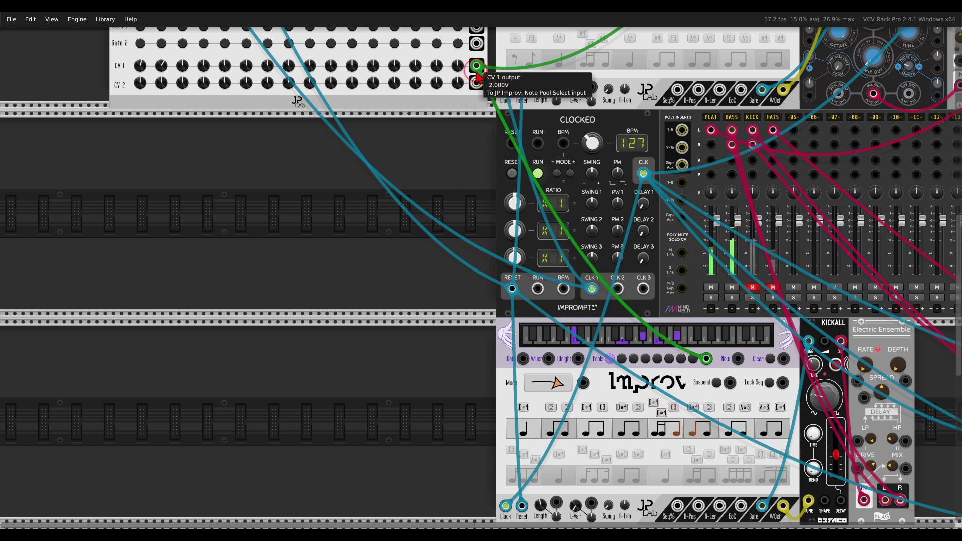
drag(720, 379, 594, 282)
scroll(594, 283, up, 3)
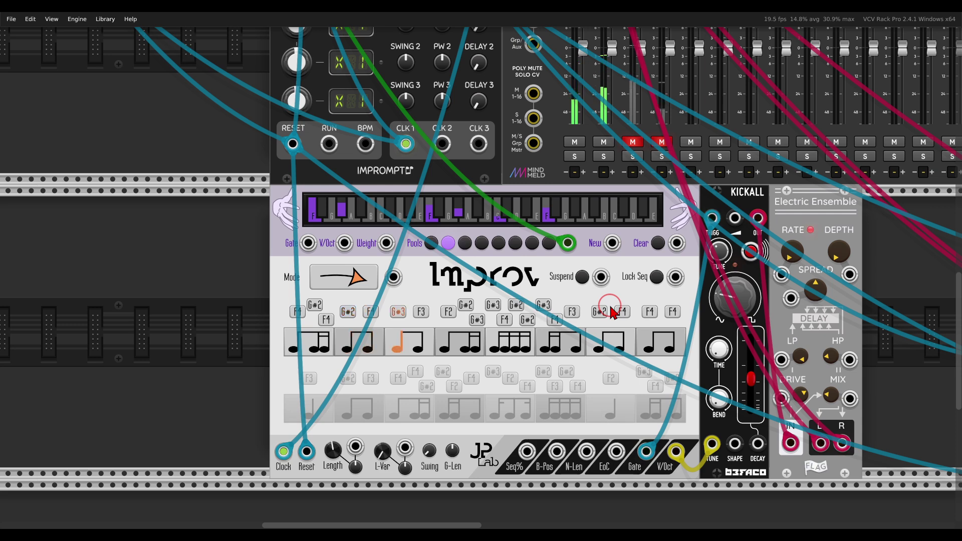
Step: Raise the sequence length variation of the Improv driving Kickall and shorten its sequence length
scroll(503, 401, down, 2)
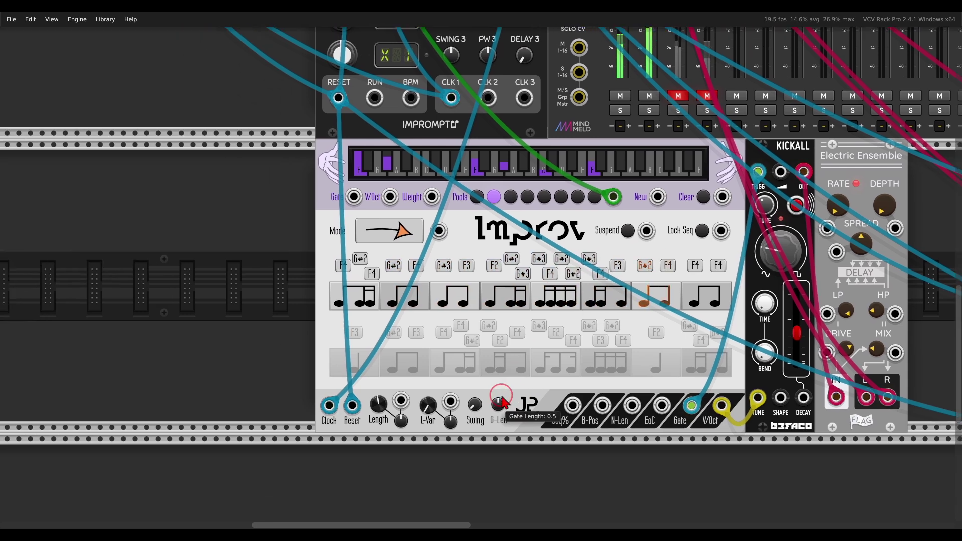
scroll(431, 409, up, 3)
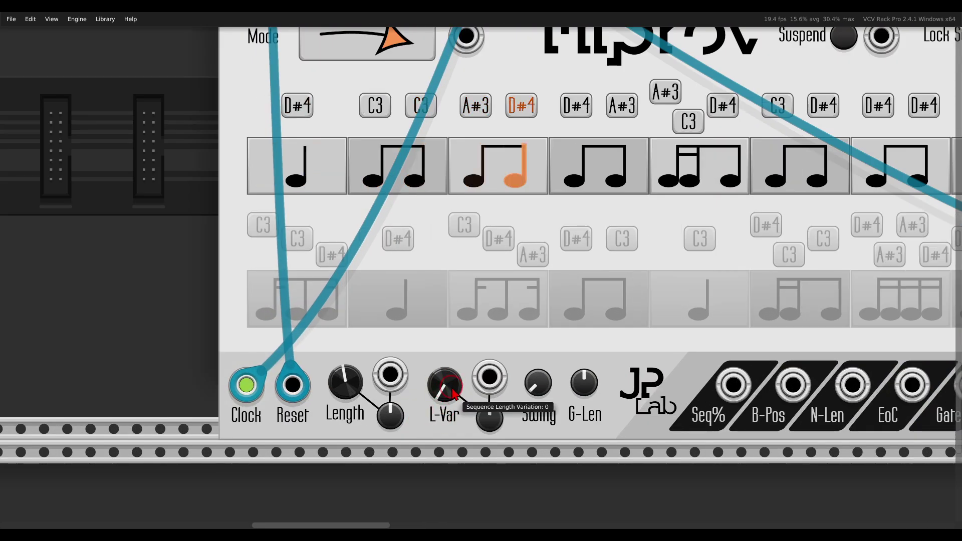
scroll(451, 257, down, 1)
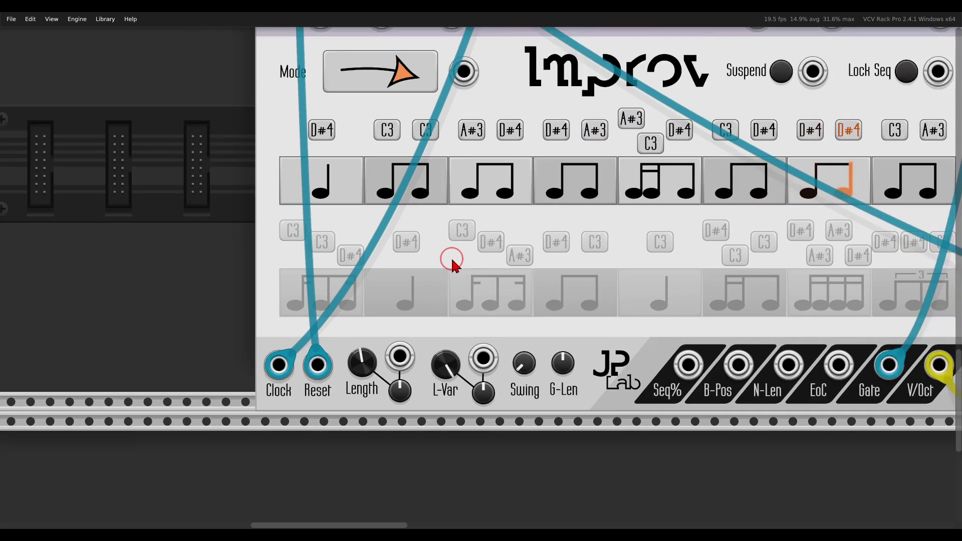
scroll(452, 261, down, 2)
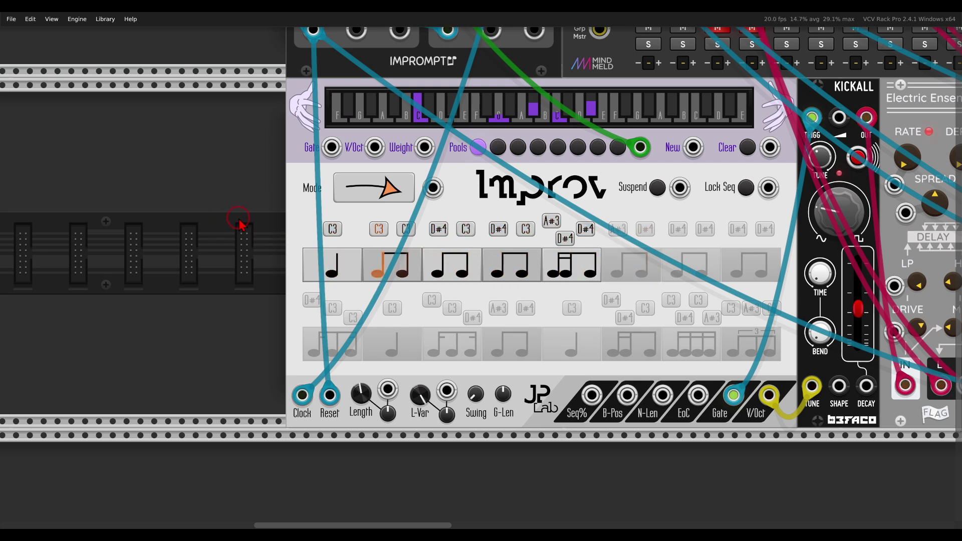
drag(360, 394, 377, 494)
drag(269, 272, 269, 273)
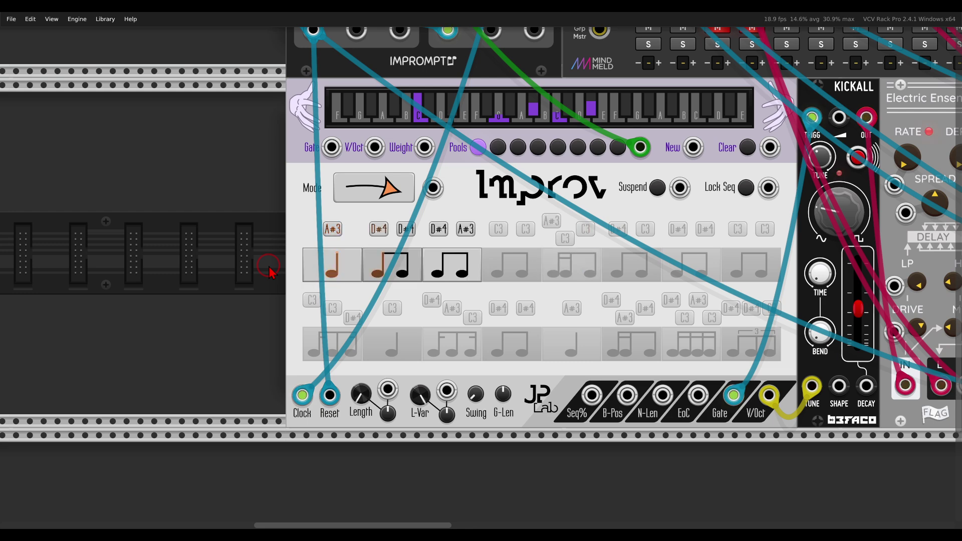
Step: Unmute the KICK channel in the MixMaster
scroll(269, 270, down, 3)
scroll(335, 274, up, 1)
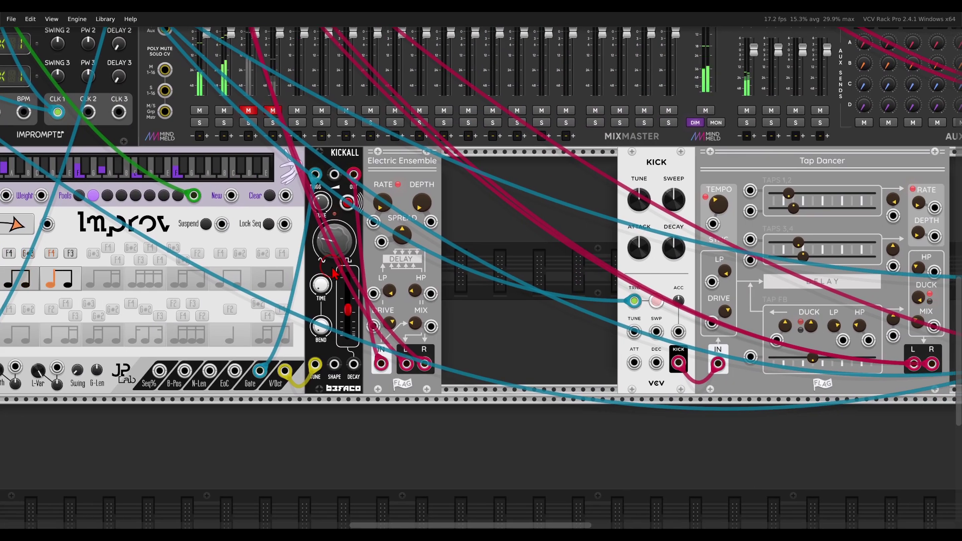
click(248, 111)
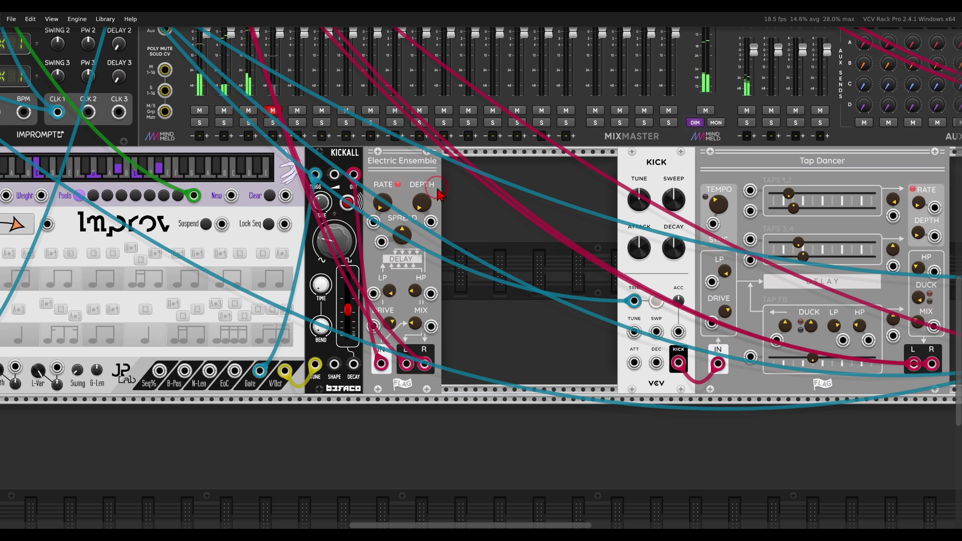
Step: Examine the Improv driving C-HAT and the layout of the whole patch across its three rows
scroll(171, 280, right, 10)
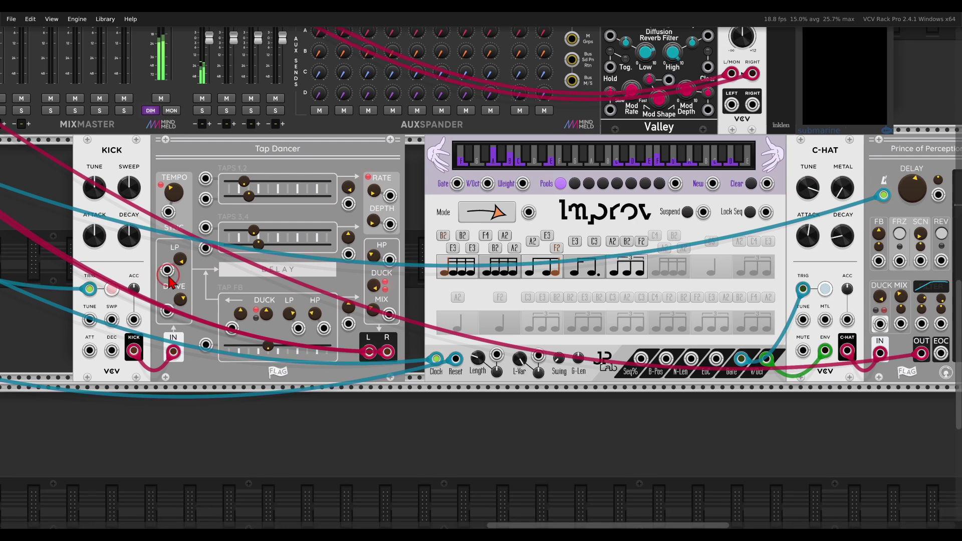
scroll(171, 280, right, 3)
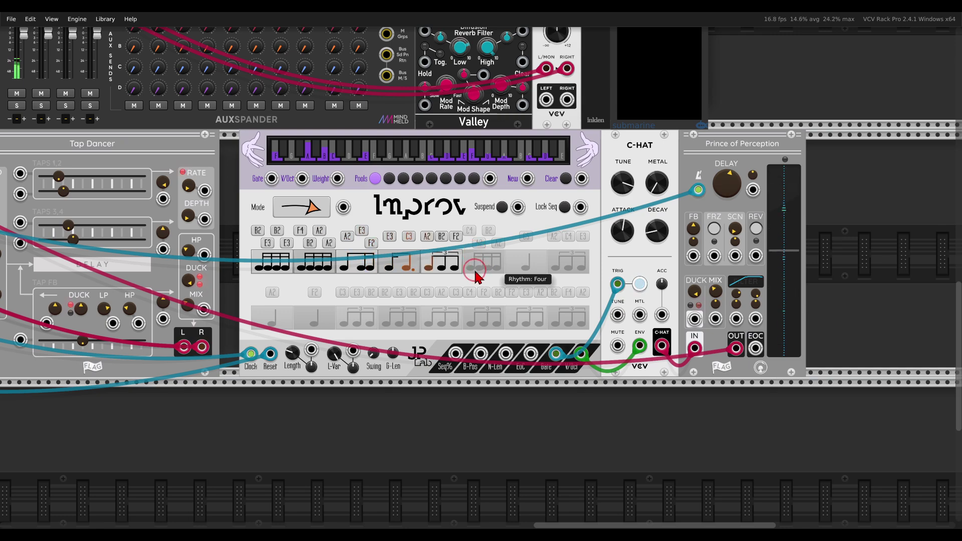
scroll(475, 276, down, 3)
scroll(610, 256, up, 4)
scroll(611, 256, left, 4)
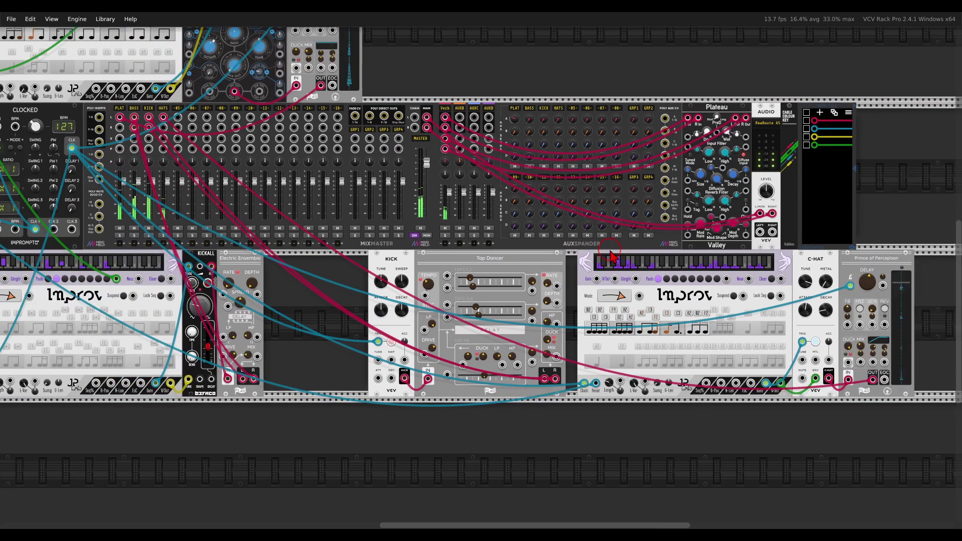
scroll(610, 256, down, 1)
scroll(551, 211, left, 2)
scroll(534, 196, up, 3)
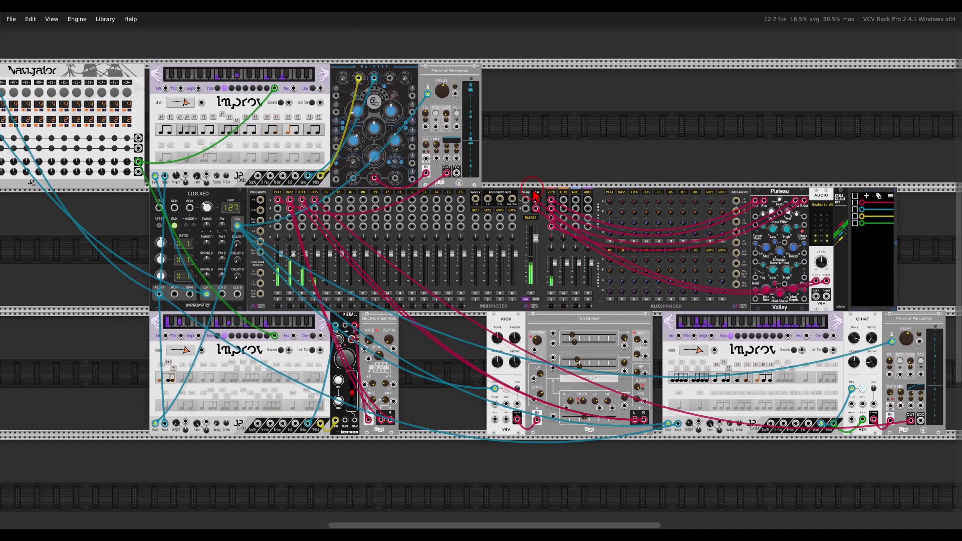
scroll(531, 197, up, 1)
scroll(526, 198, right, 1)
Step: Select the upper row's Navigator, Improv, Palette and Prince of Perception modules, and clear the selection
drag(524, 151, 349, 123)
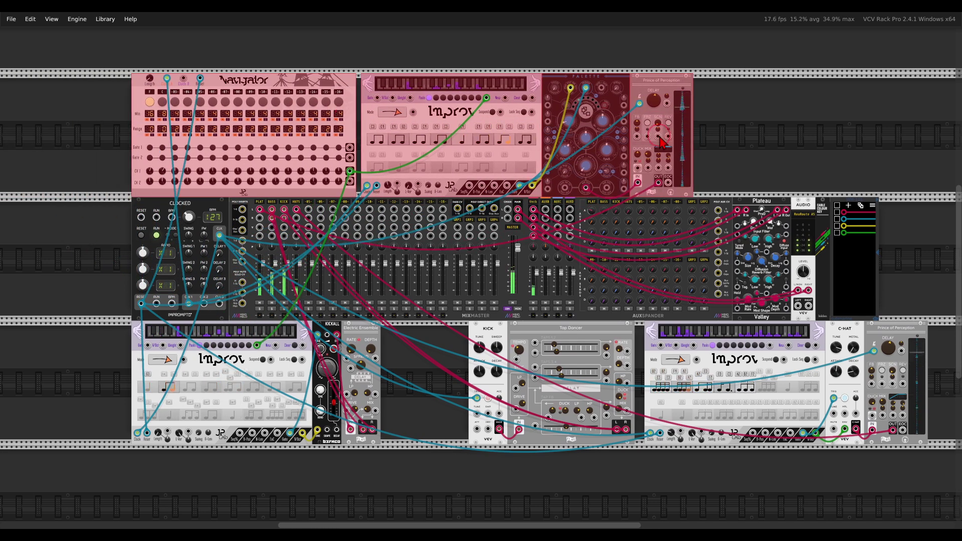
click(750, 146)
scroll(699, 155, right, 1)
drag(700, 157, 708, 167)
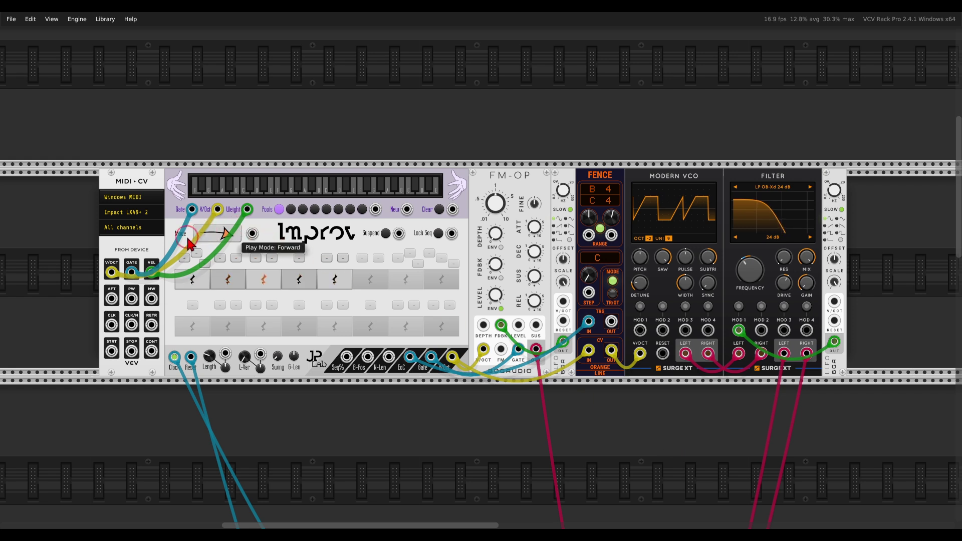
Step: Review the clock divider and polyphony options of the MIDI-CV module that feeds Improv
right_click(127, 190)
mouse_move(150, 330)
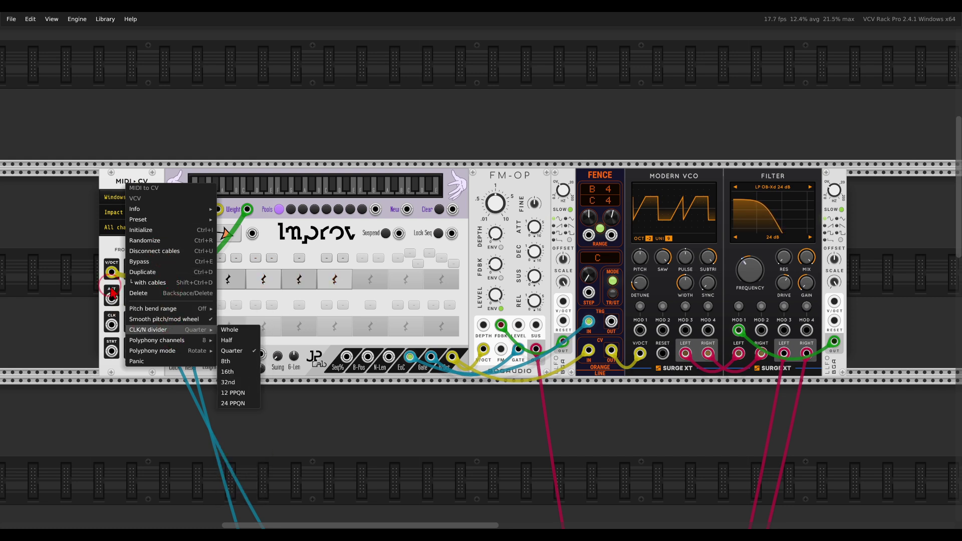
click(112, 185)
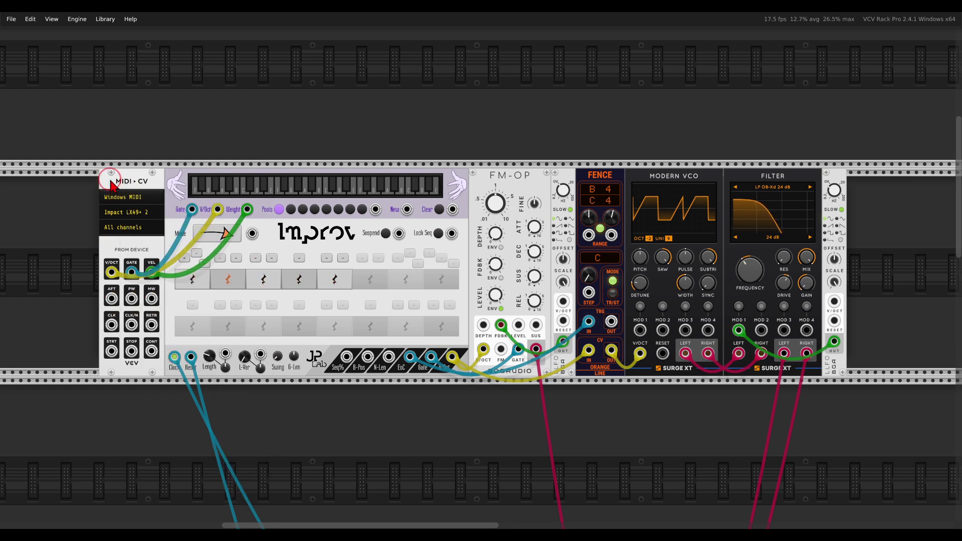
right_click(226, 203)
click(228, 228)
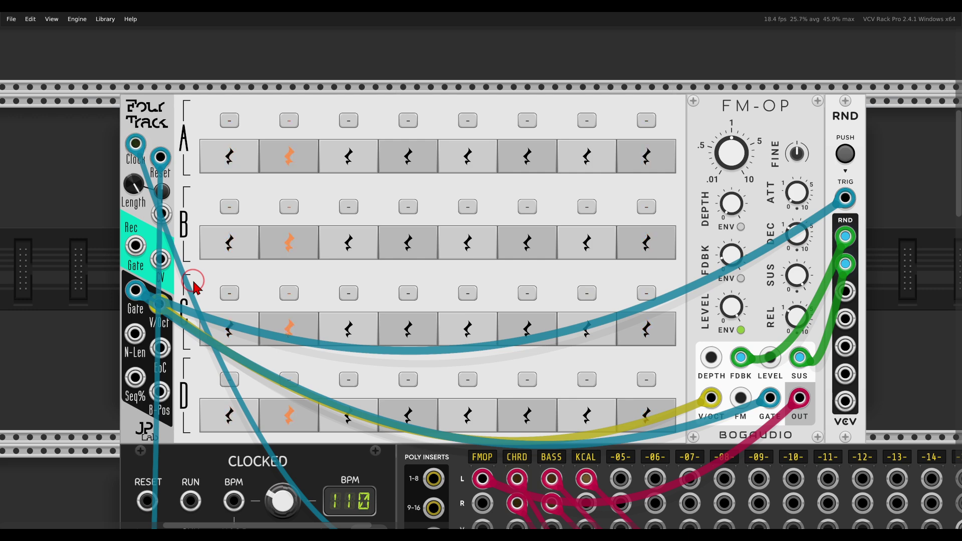
Step: Randomize the note CVs and rhythm of the Four Track beside FM-OP, using the Minor note pool
right_click(377, 119)
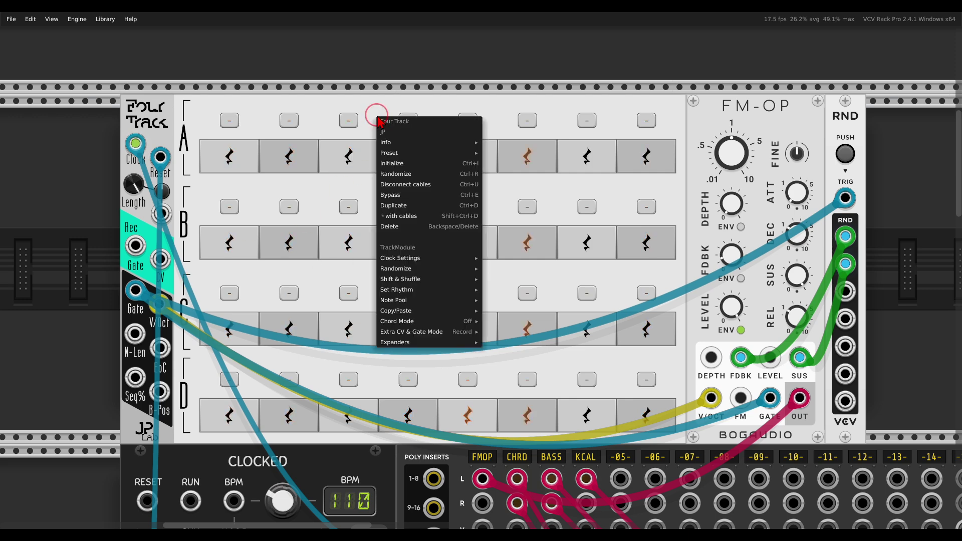
mouse_move(433, 303)
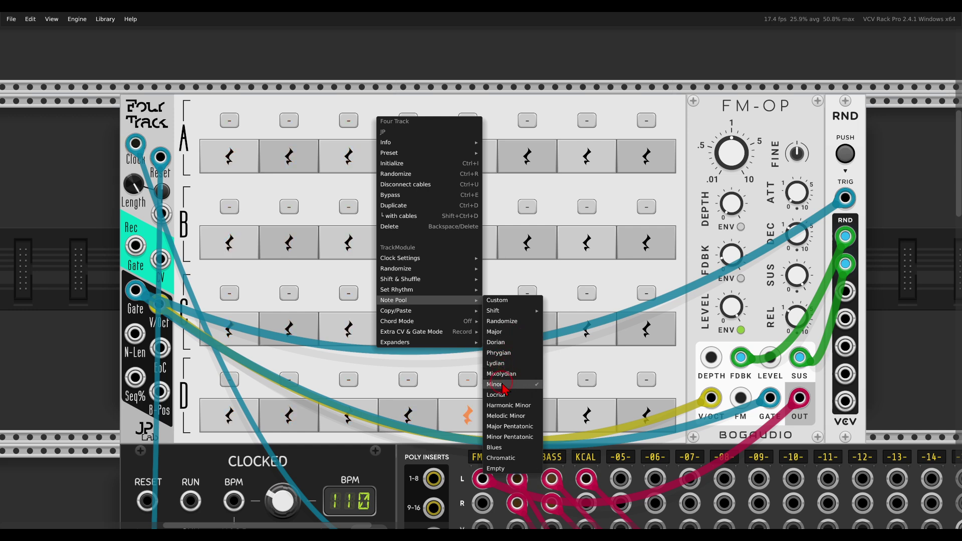
mouse_move(419, 273)
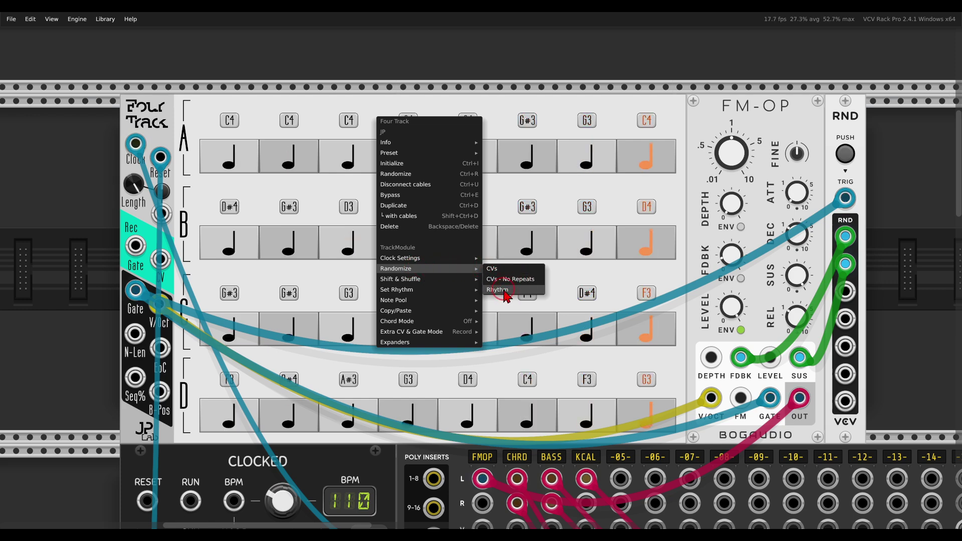
click(504, 289)
click(412, 91)
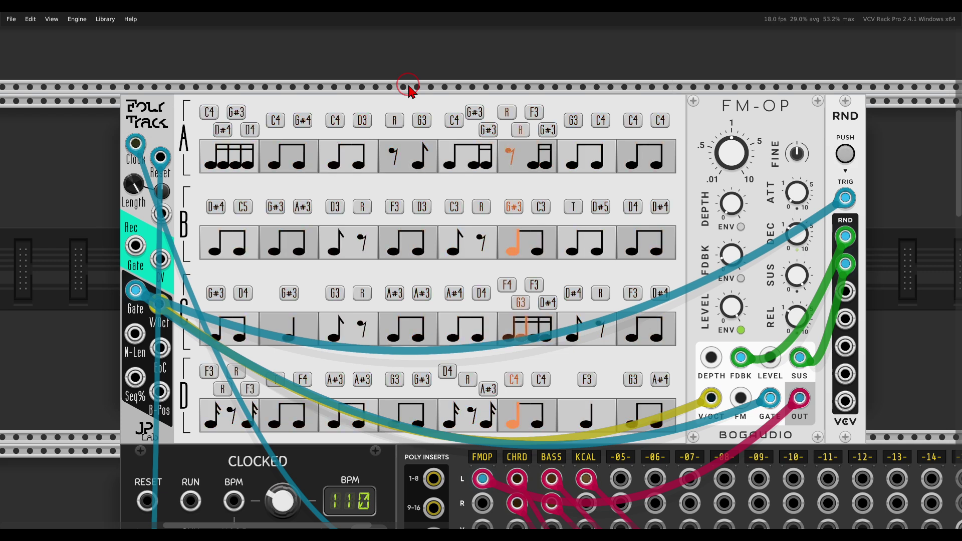
Step: Set the track configuration of the Four Track beside FM-OP to AABB
click(186, 146)
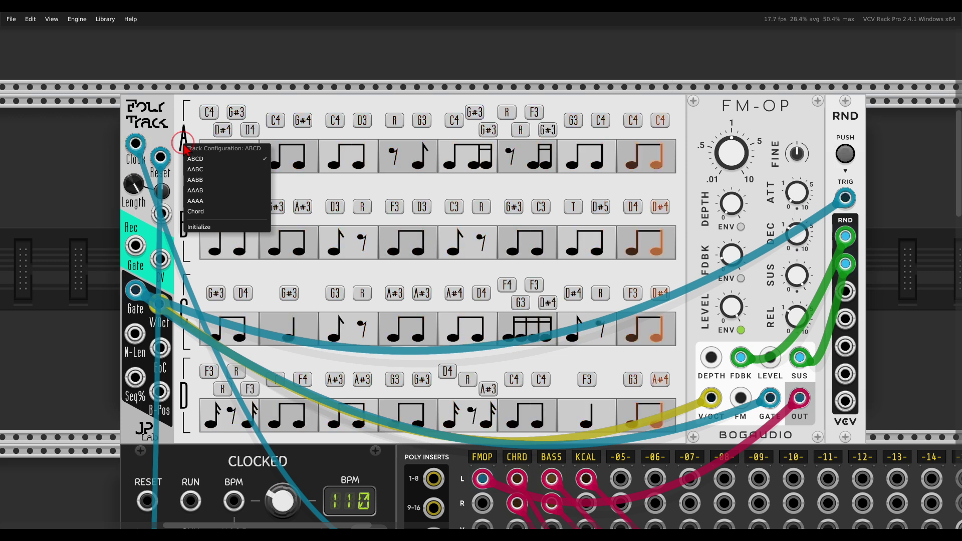
click(203, 180)
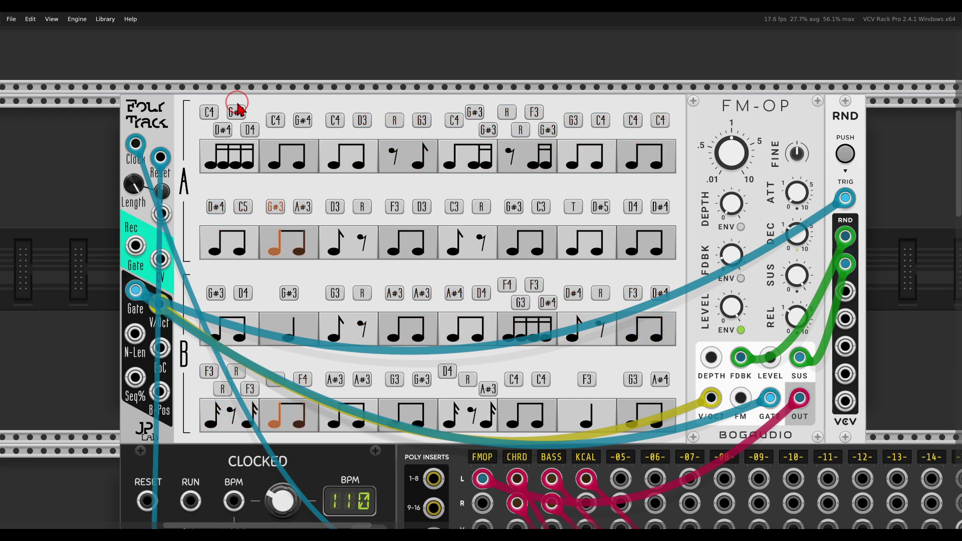
Step: Unmute the CHRD channel and set the track configuration of the Four Track beside Modern VCO to Chord
scroll(371, 210, down, 10)
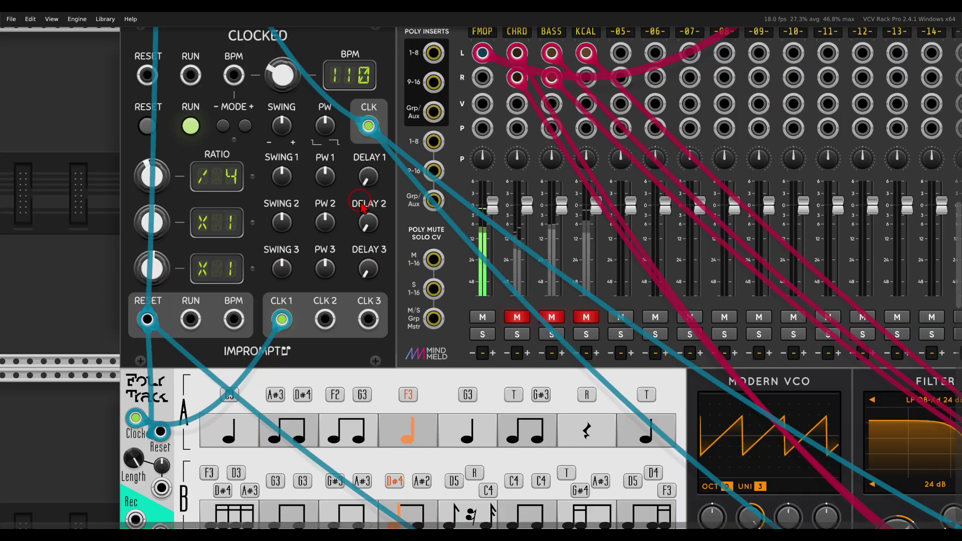
scroll(400, 230, down, 2)
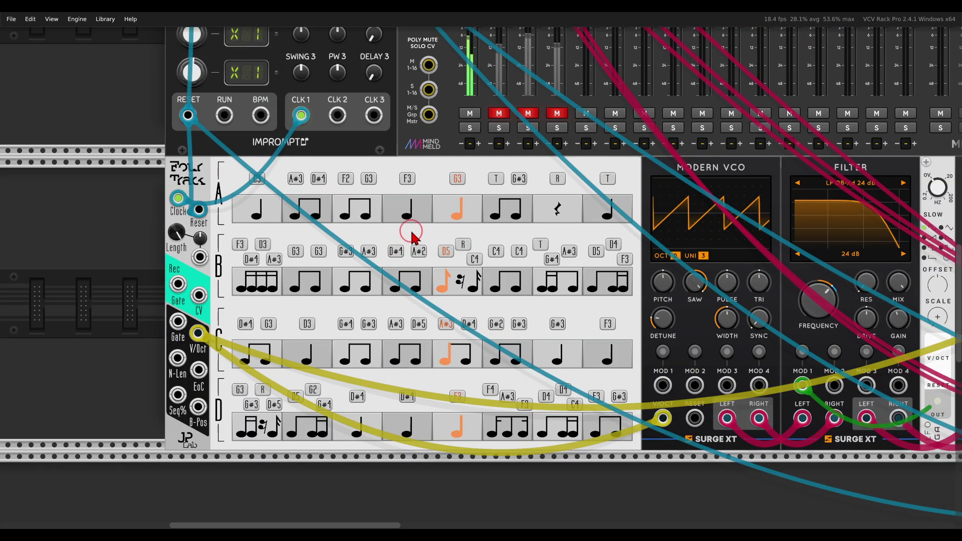
scroll(329, 231, down, 3)
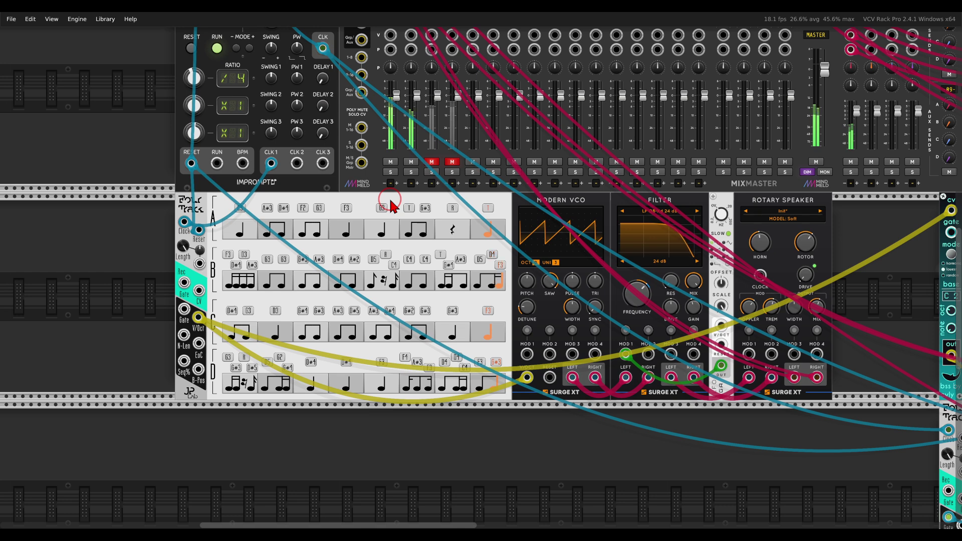
drag(199, 229, 198, 244)
drag(203, 401, 251, 230)
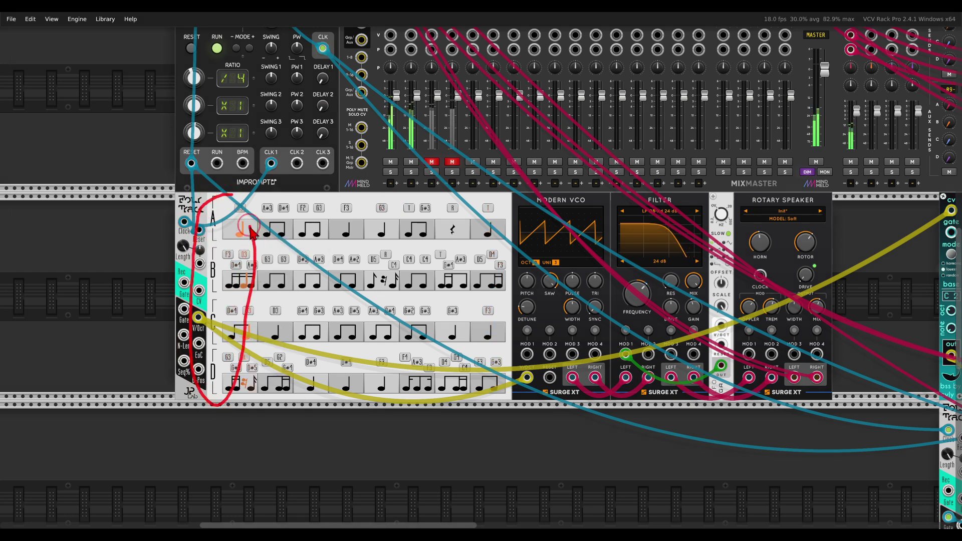
drag(231, 195, 231, 197)
right_click(216, 255)
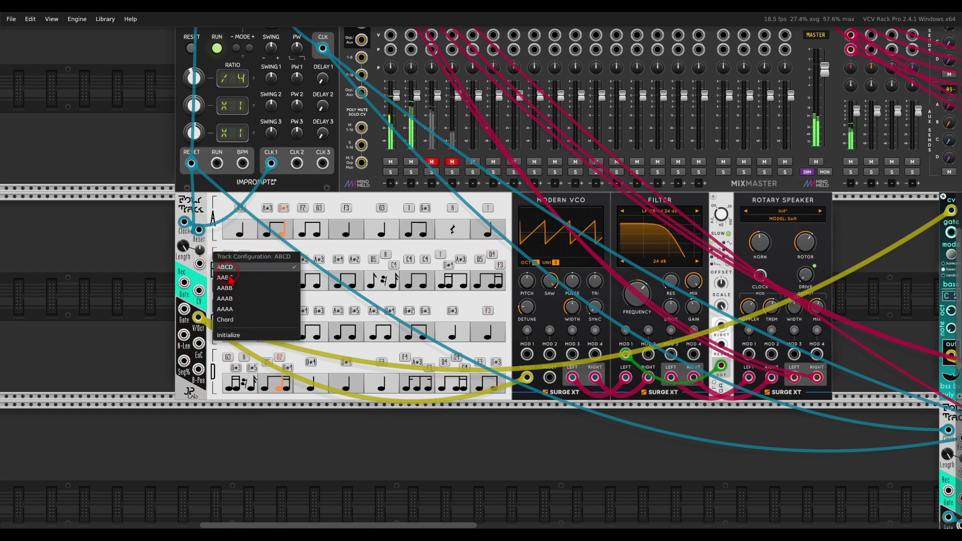
click(239, 320)
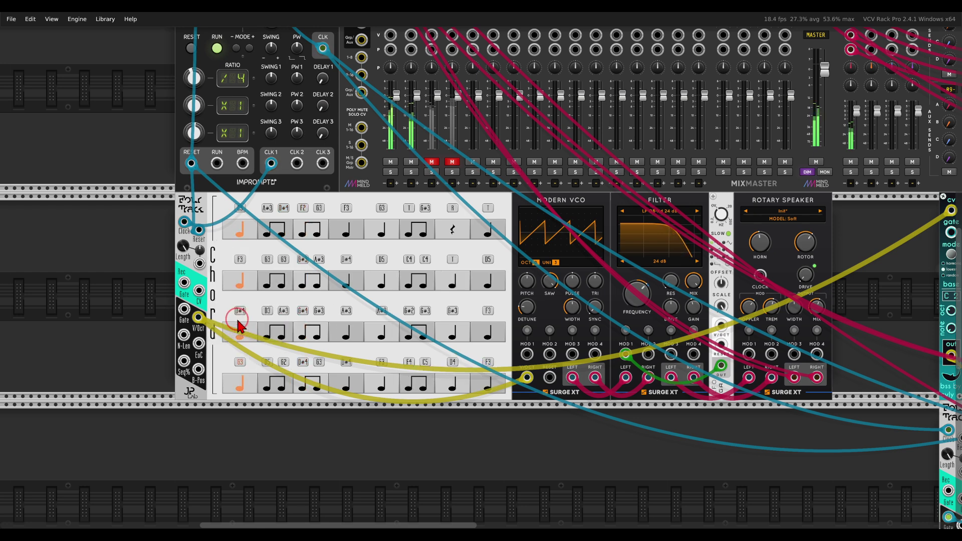
drag(522, 215, 240, 219)
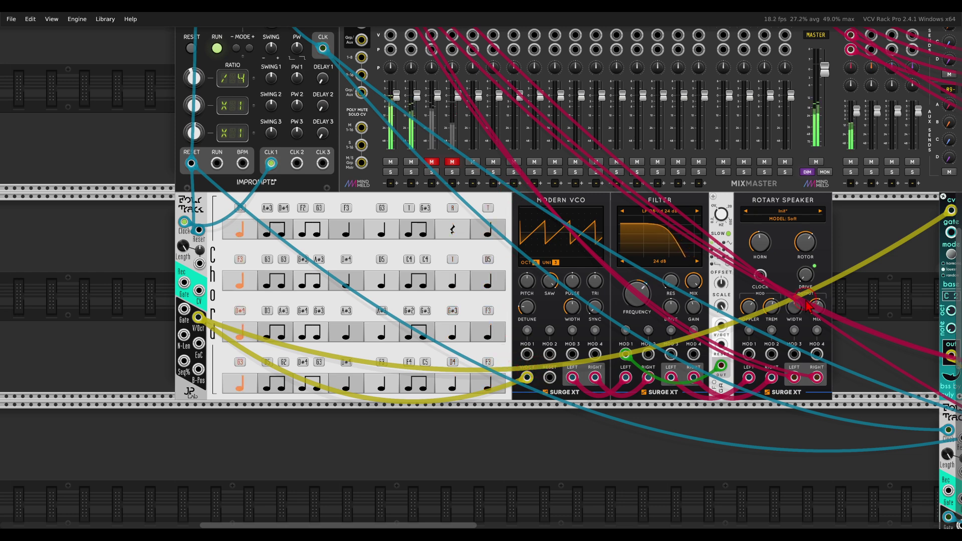
Step: Unmute the BASS channel in the MixMaster to bring in the VCO voice with Electric Ensemble
drag(809, 307, 377, 281)
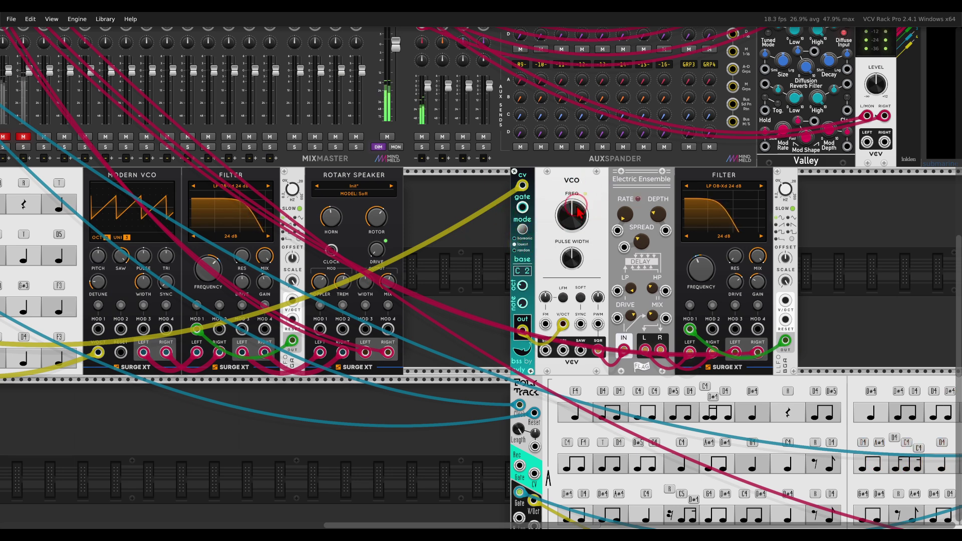
scroll(470, 221, left, 5)
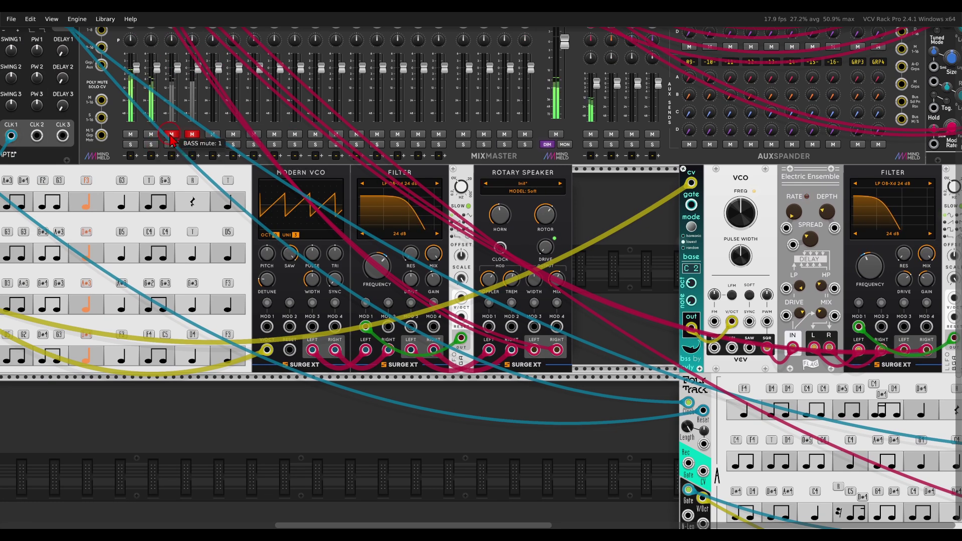
drag(171, 140, 248, 147)
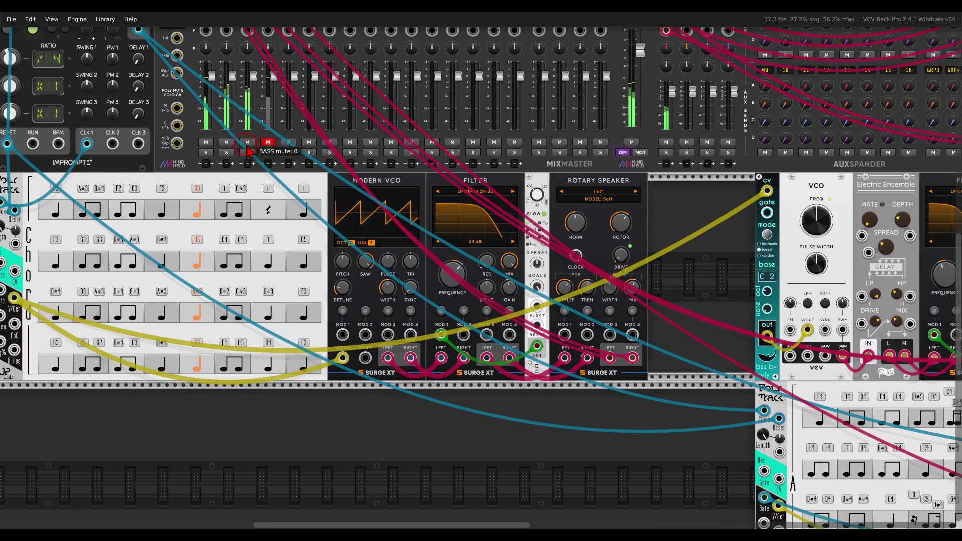
scroll(247, 150, down, 2)
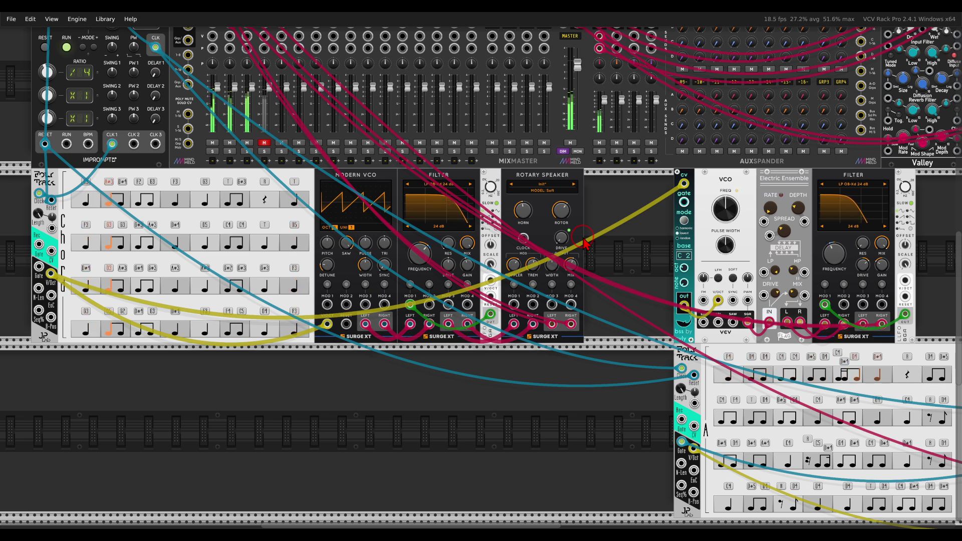
Step: Examine the Four Track with its expander feeding Kickall, including its available expanders and track configuration
scroll(620, 266, right, 8)
scroll(621, 266, down, 3)
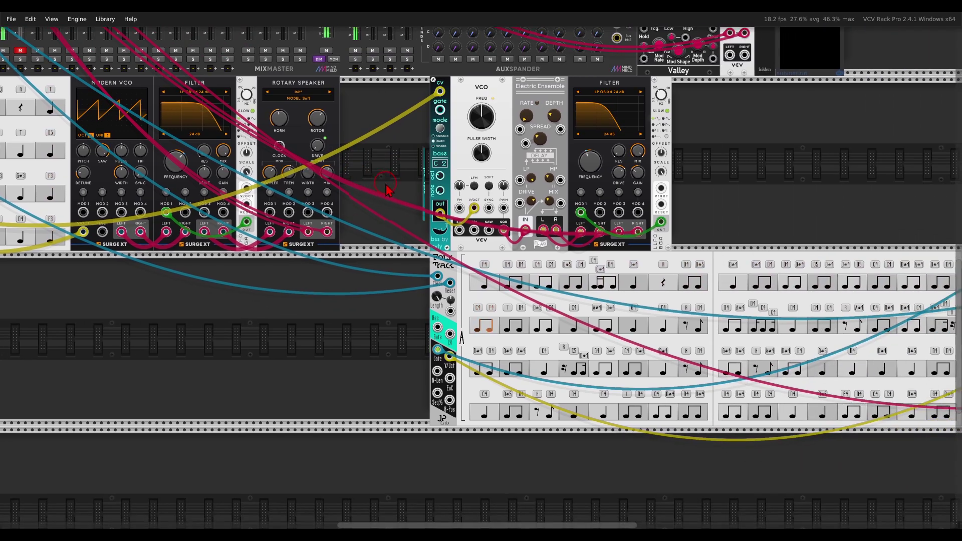
scroll(620, 401, right, 2)
scroll(620, 401, down, 1)
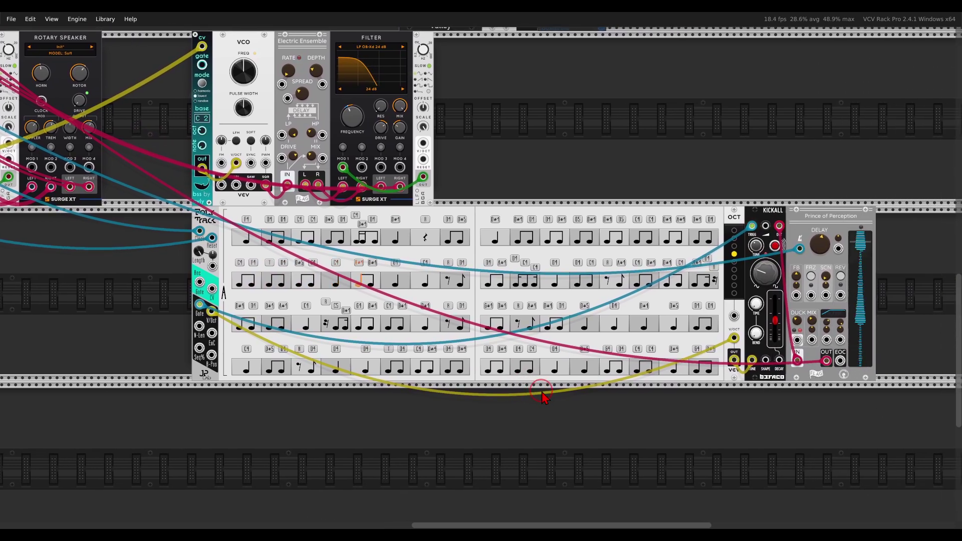
scroll(496, 386, right, 1)
scroll(527, 408, right, 1)
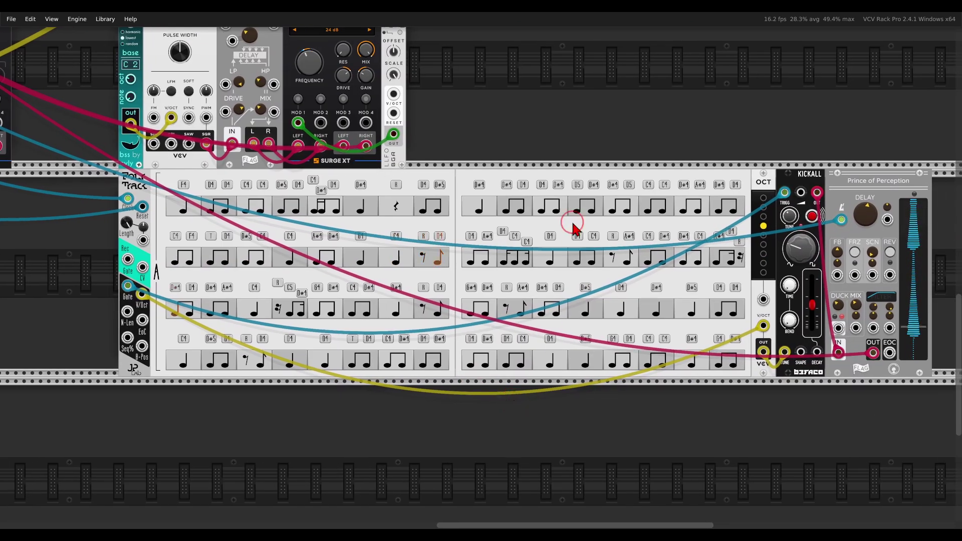
right_click(372, 183)
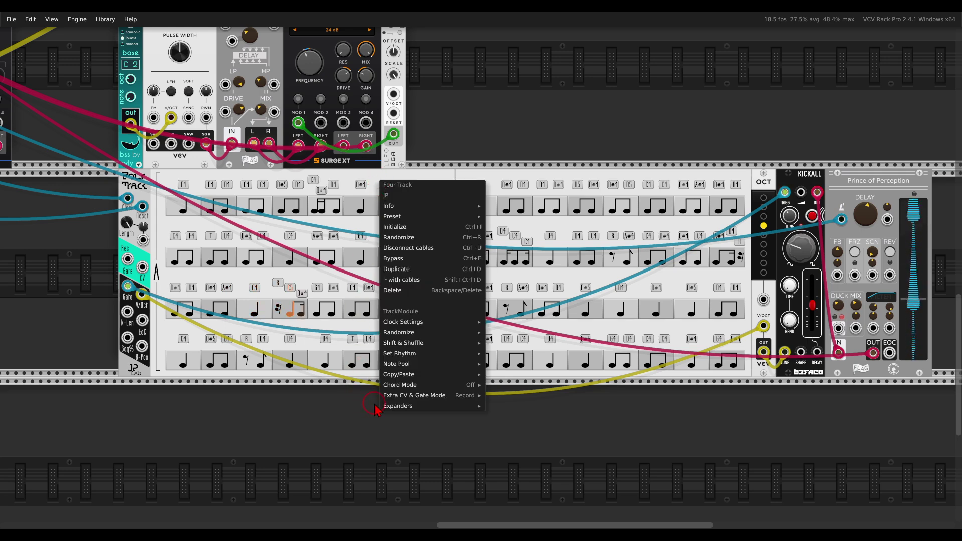
mouse_move(419, 409)
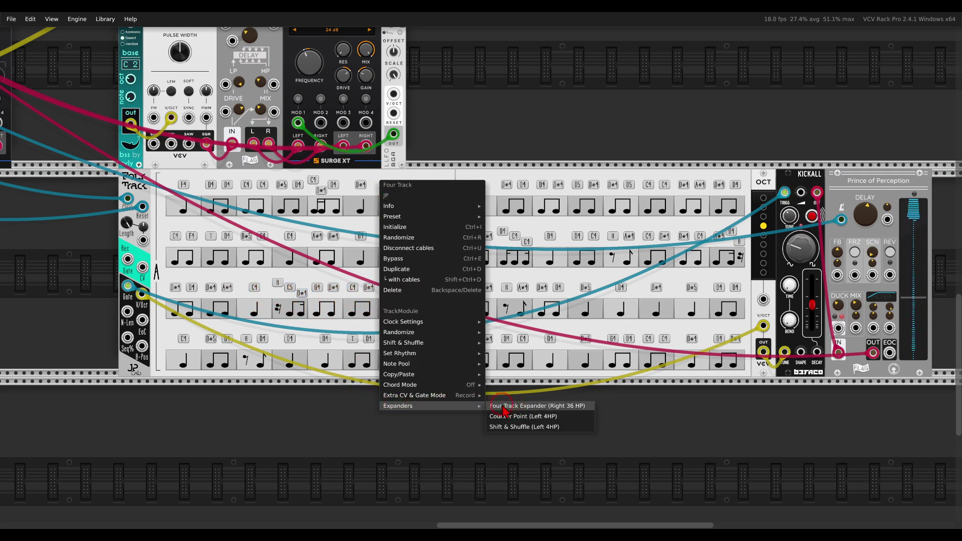
click(503, 131)
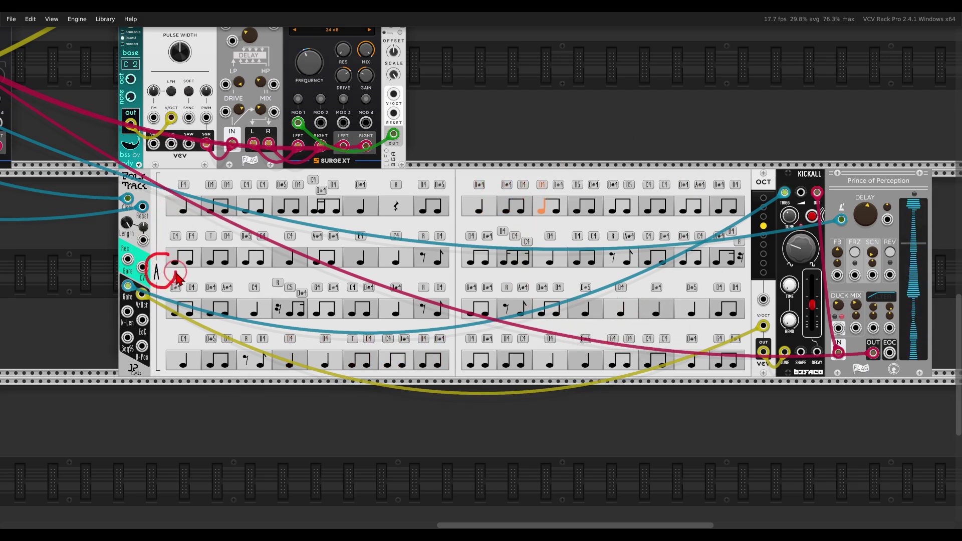
drag(177, 279, 172, 253)
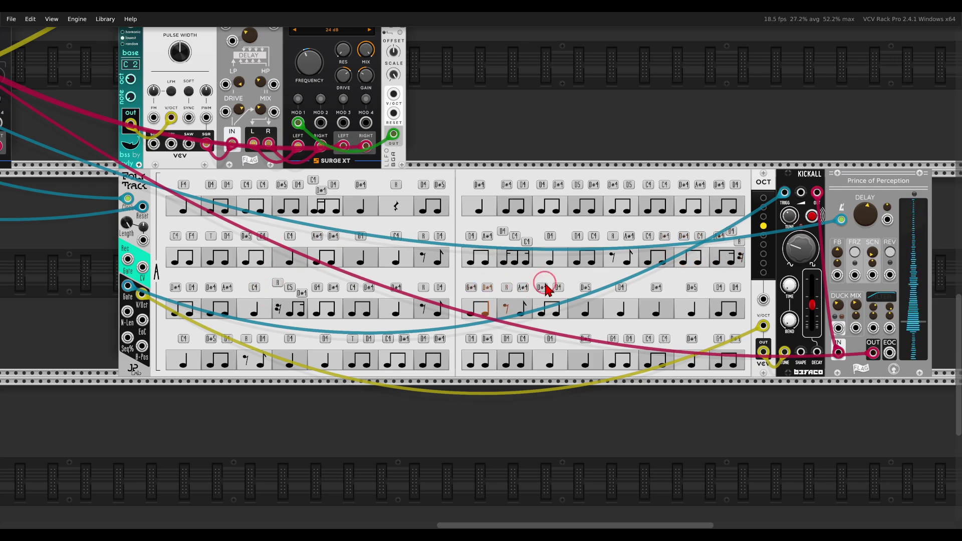
Step: Look over the patch, including the Navi, Shift & Shuffle and Counter Point modules
scroll(83, 85, left, 15)
scroll(83, 85, up, 6)
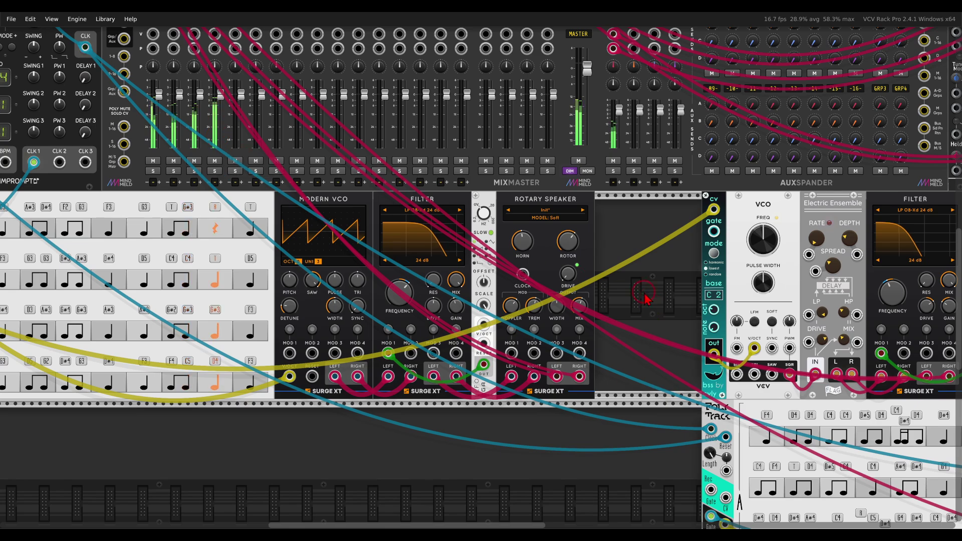
scroll(620, 270, down, 6)
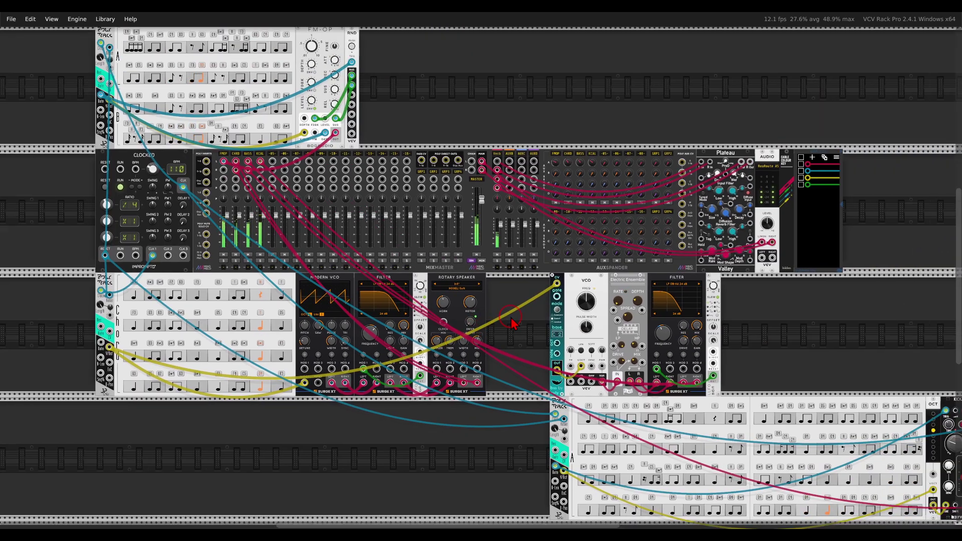
scroll(454, 299, right, 2)
scroll(454, 300, down, 1)
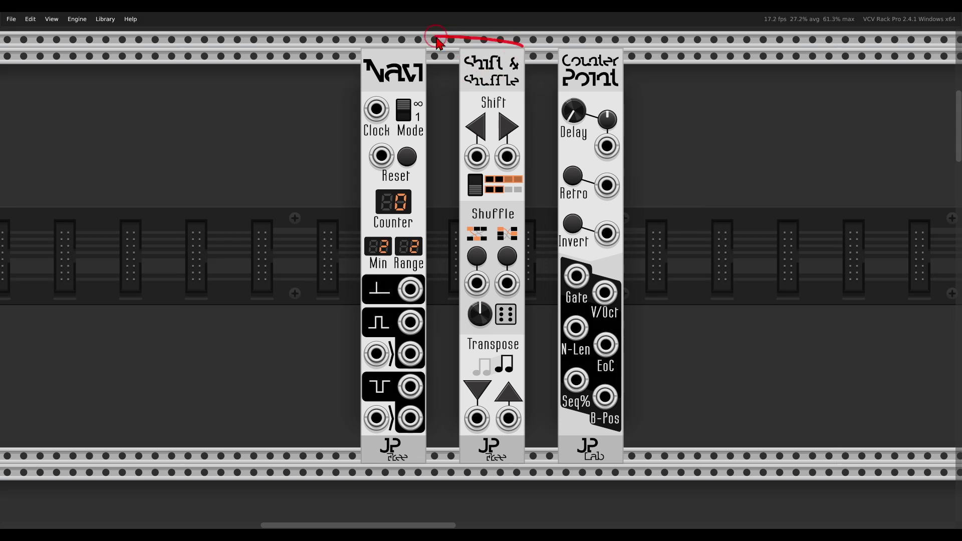
mouse_move(400, 118)
mouse_down()
mouse_move(493, 104)
mouse_move(537, 76)
mouse_up()
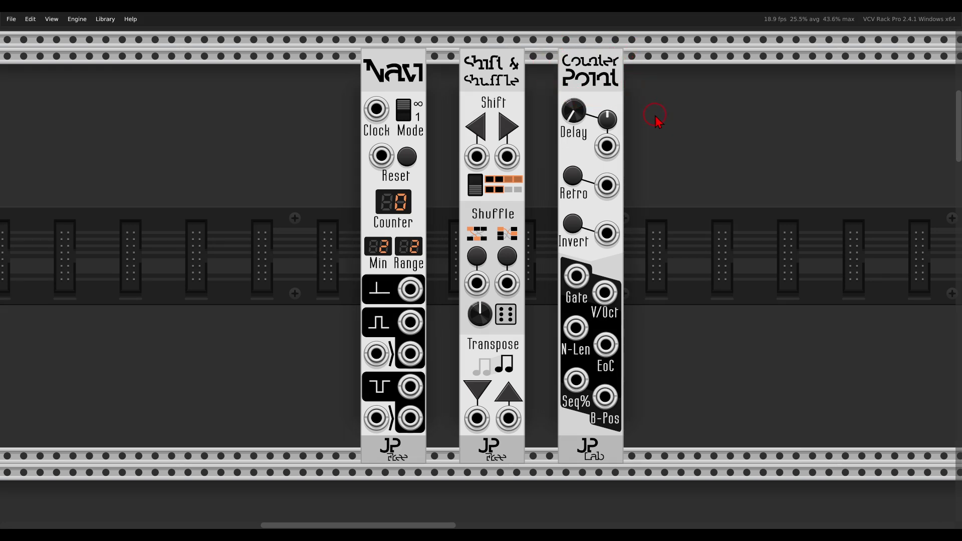
Step: Examine the two Counter Point expanders attached to Star Matrix and their Delay settings
scroll(429, 326, down, 10)
scroll(562, 198, up, 3)
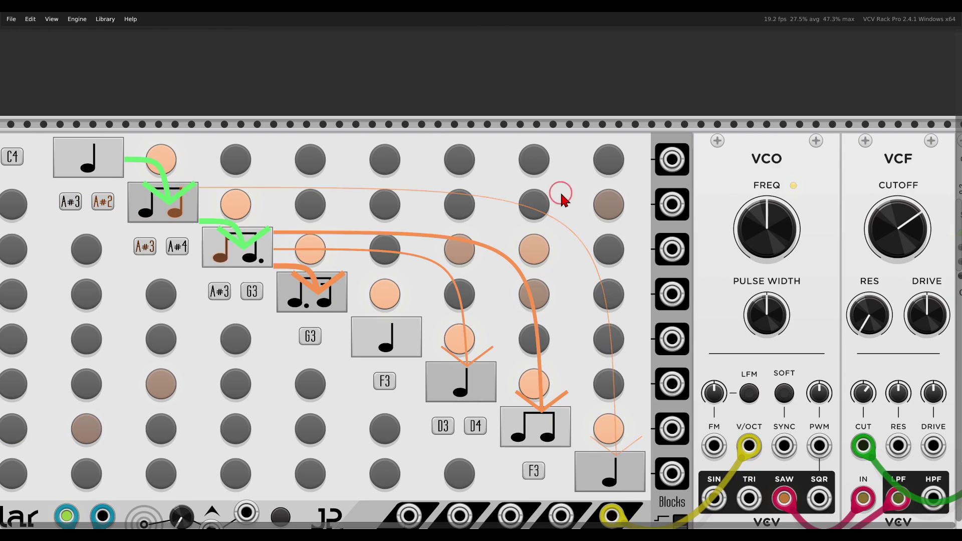
scroll(562, 198, down, 5)
scroll(586, 231, up, 3)
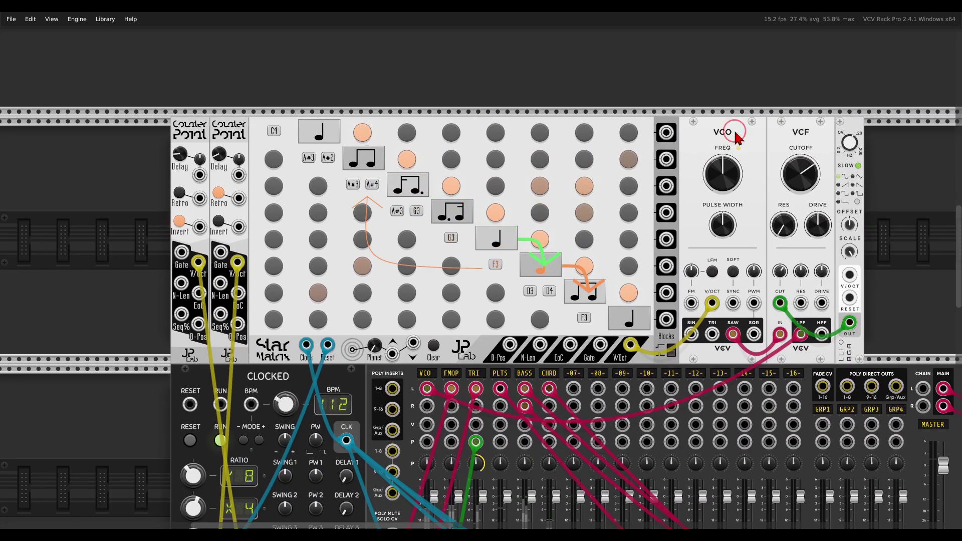
scroll(464, 287, down, 2)
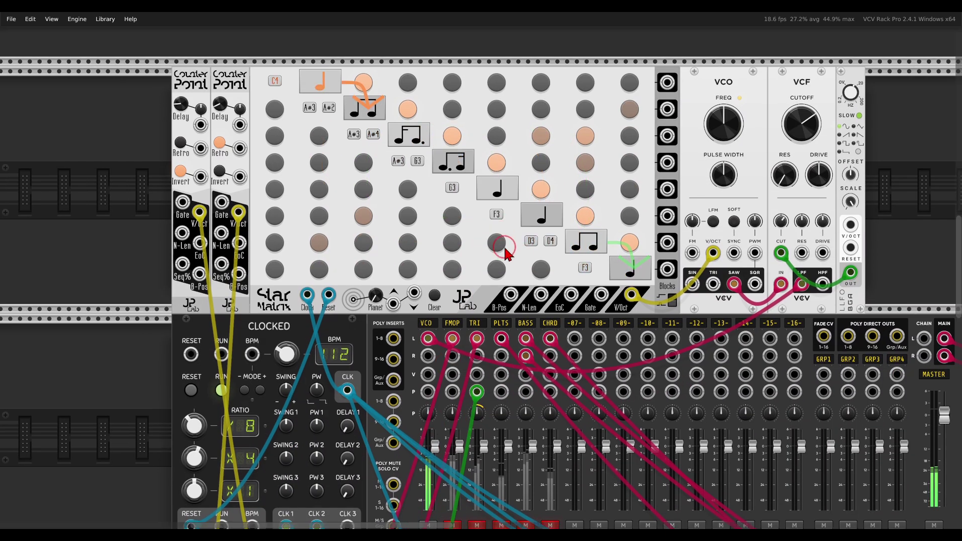
scroll(504, 255, up, 1)
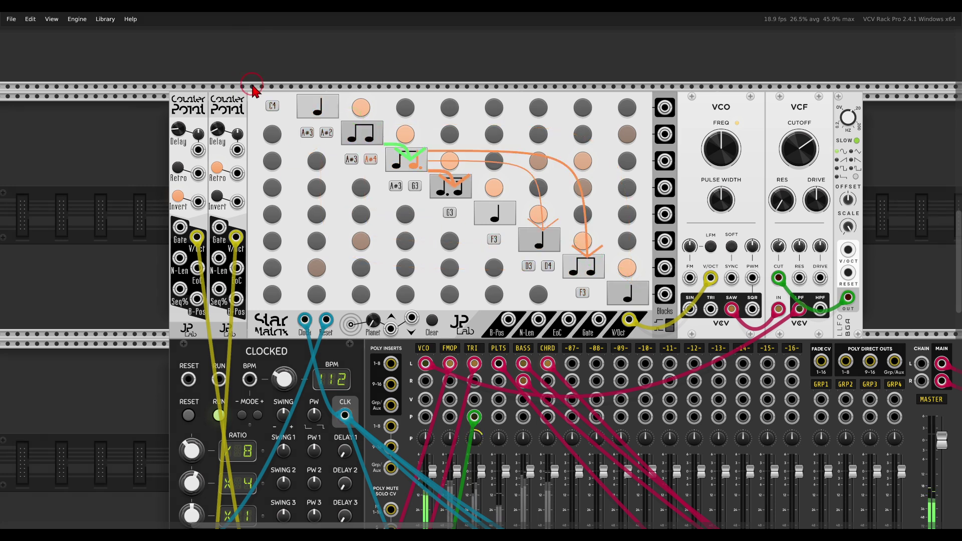
mouse_move(253, 82)
mouse_down()
mouse_move(141, 106)
mouse_move(216, 134)
mouse_move(256, 87)
mouse_up()
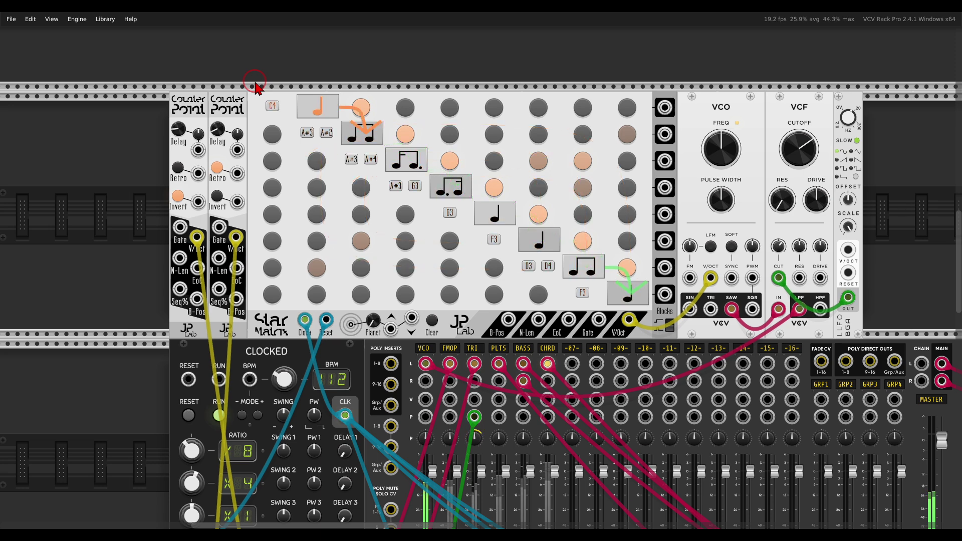
scroll(214, 156, up, 4)
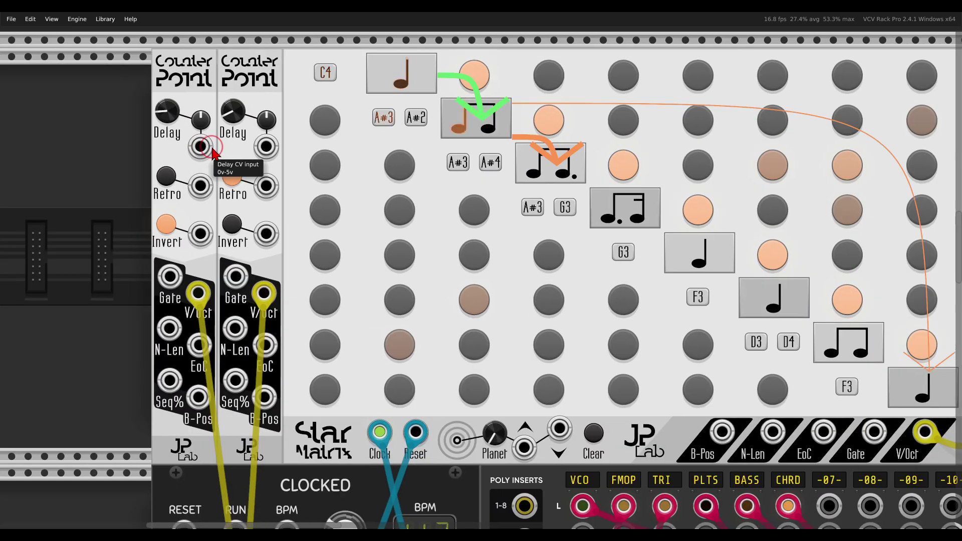
drag(214, 156, 290, 154)
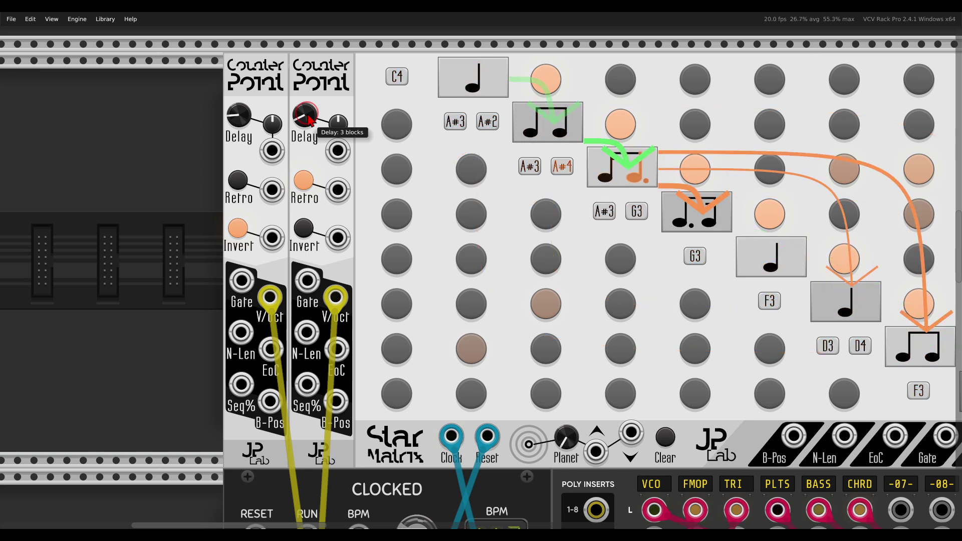
Step: Unmute the FMOP channel in the MixMaster to bring in the first Counter Point voice
scroll(298, 408, down, 15)
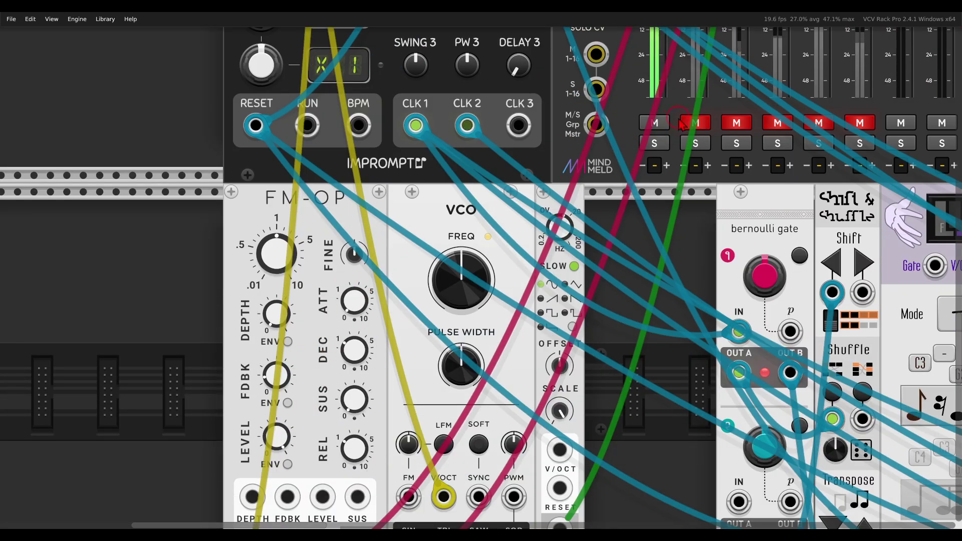
scroll(561, 157, down, 5)
scroll(576, 216, up, 4)
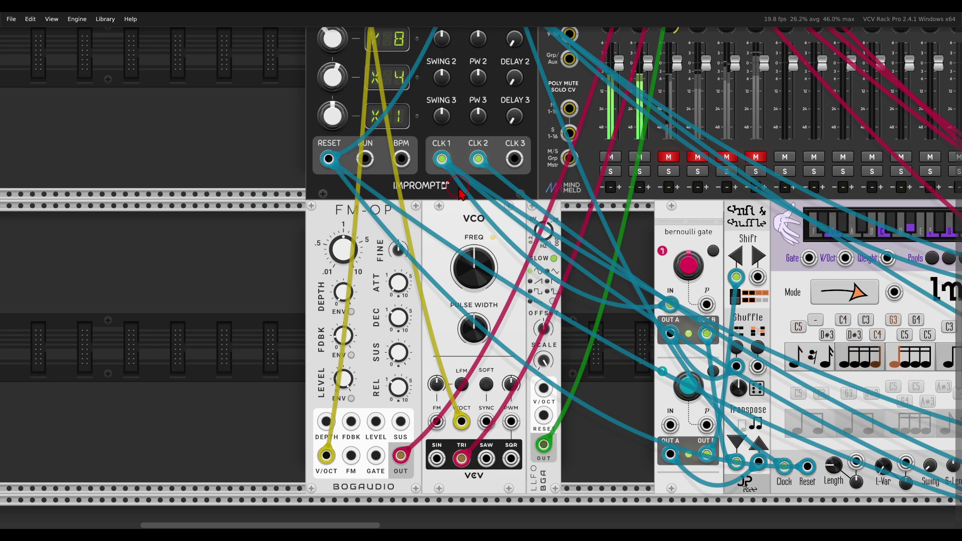
Step: Inspect the Delay, Retro and Invert controls of the first Counter Point and its Invert Mode options
scroll(460, 193, up, 10)
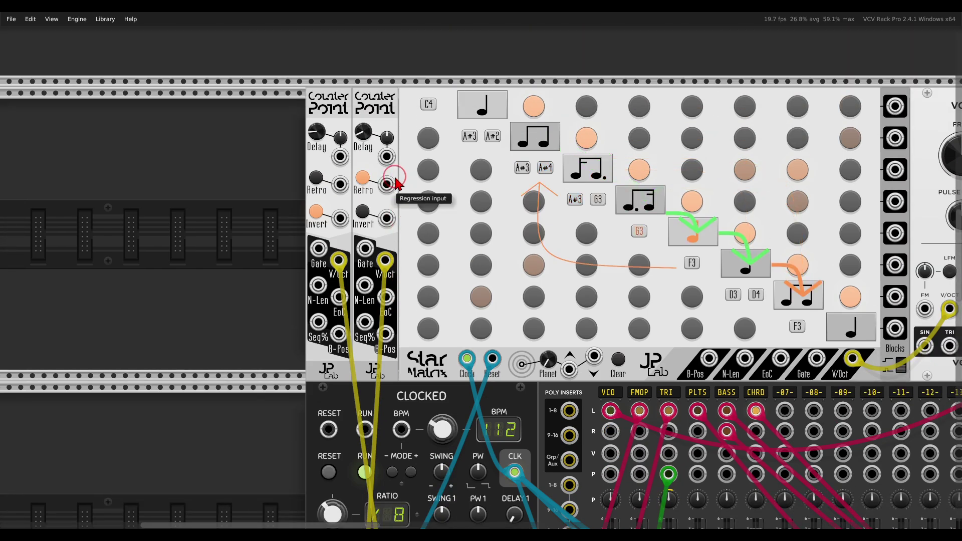
scroll(396, 182, up, 3)
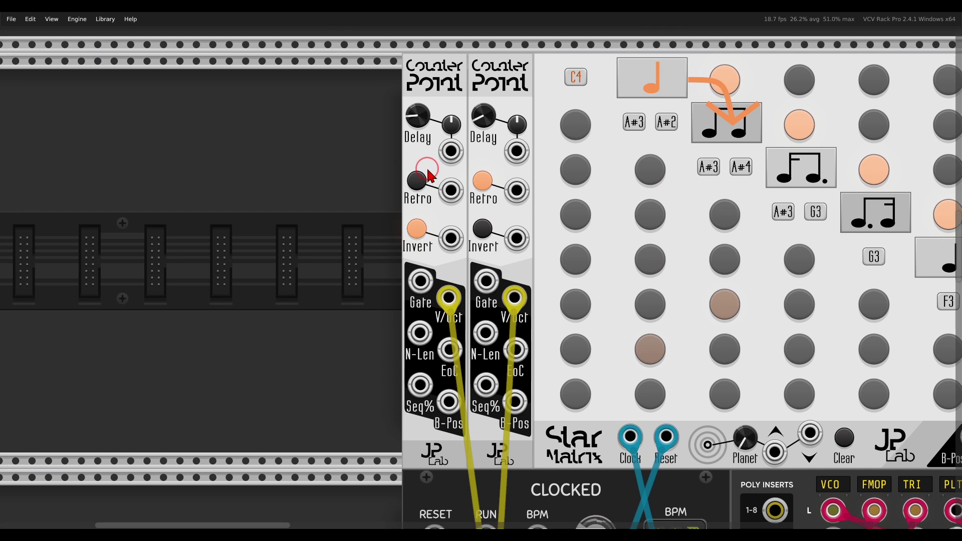
mouse_move(419, 124)
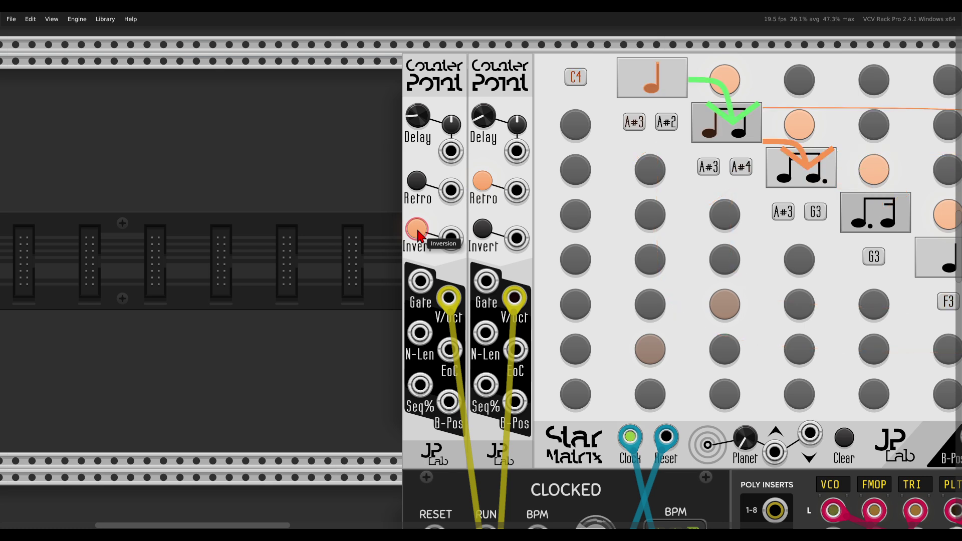
right_click(434, 88)
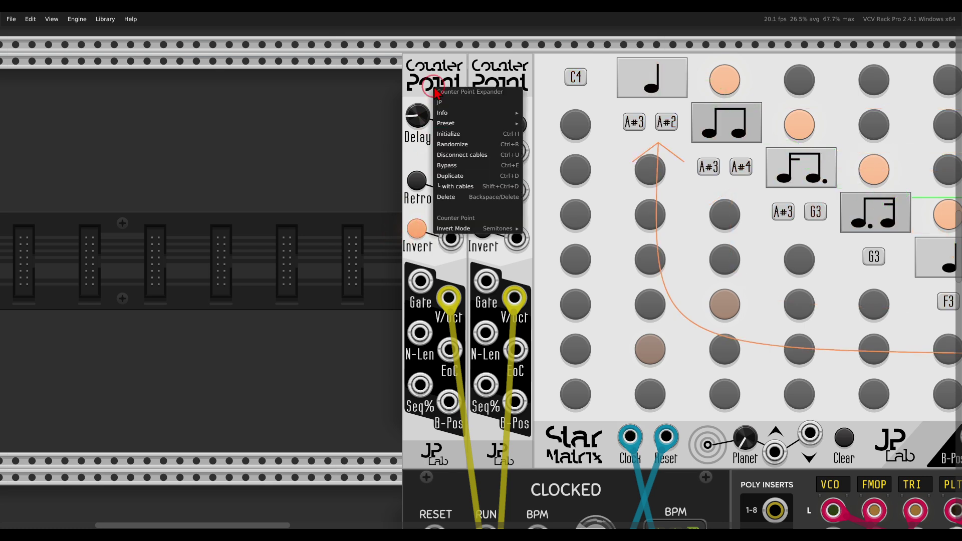
mouse_move(478, 232)
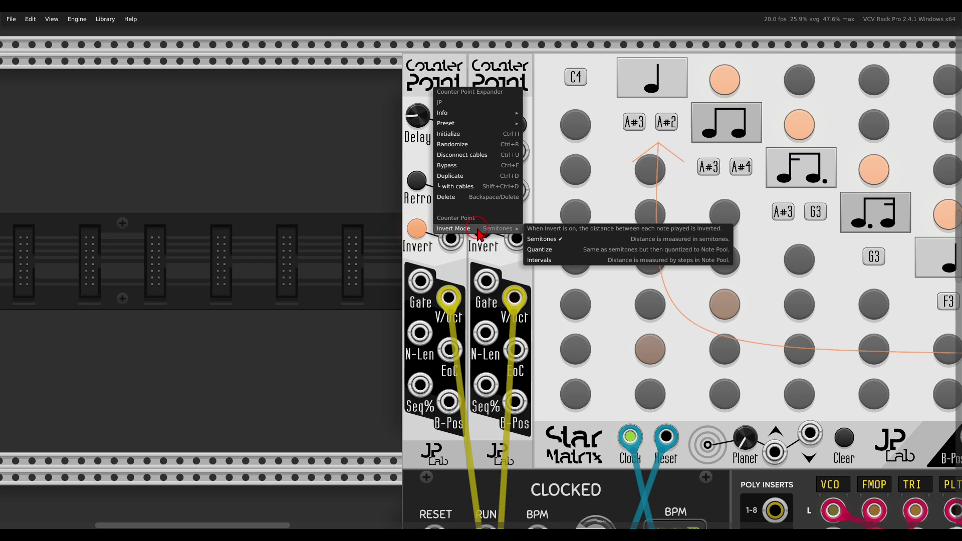
click(361, 238)
Step: Unmute the TRI channel in the MixMaster to bring in the second Counter Point voice
scroll(371, 244, down, 10)
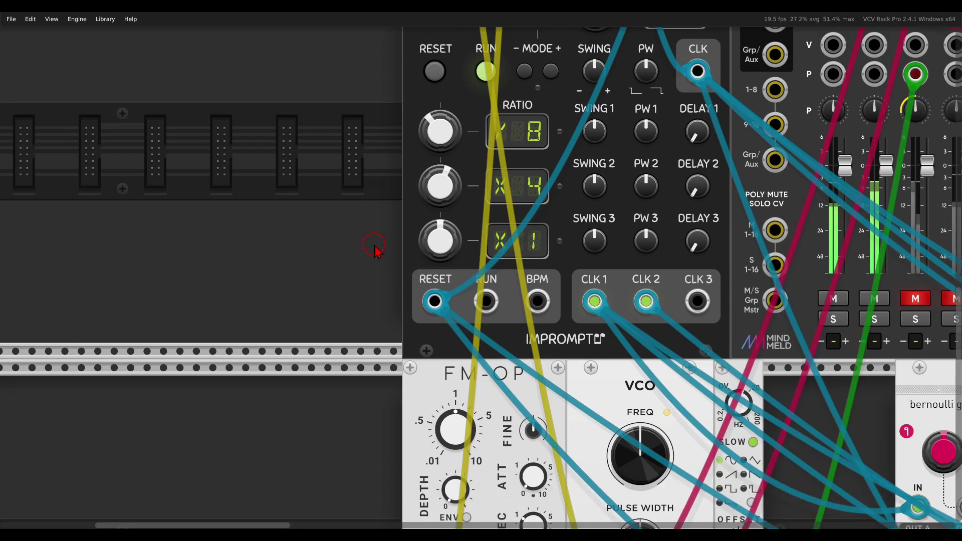
scroll(375, 249, down, 3)
click(667, 213)
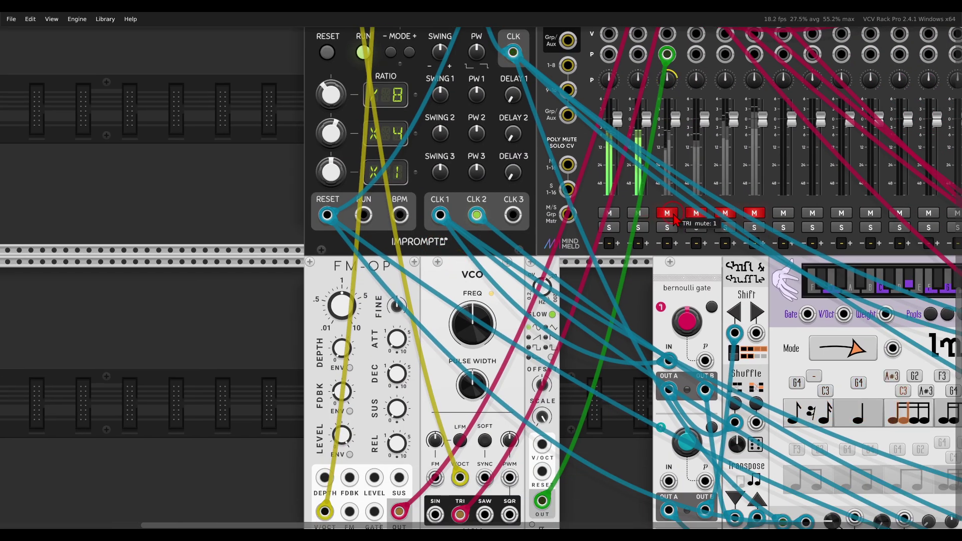
scroll(275, 286, down, 1)
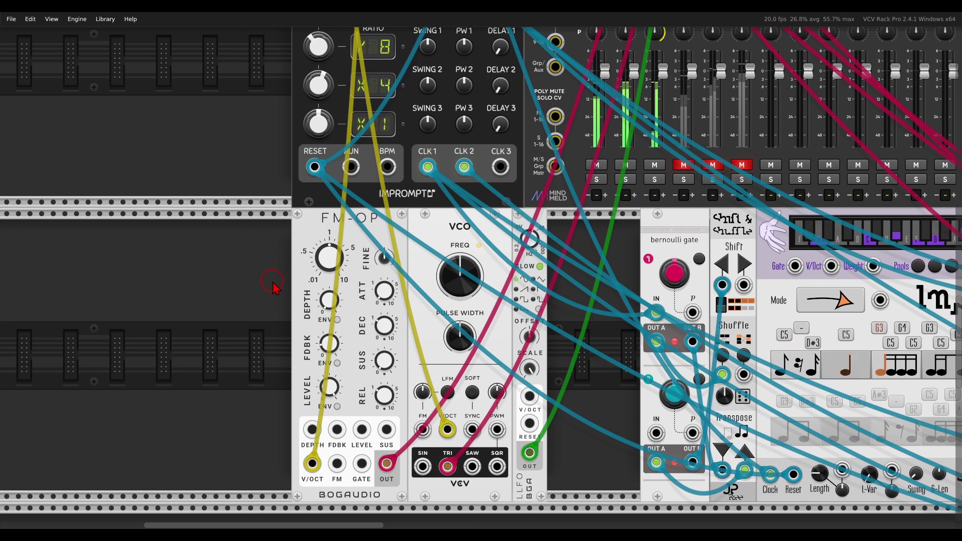
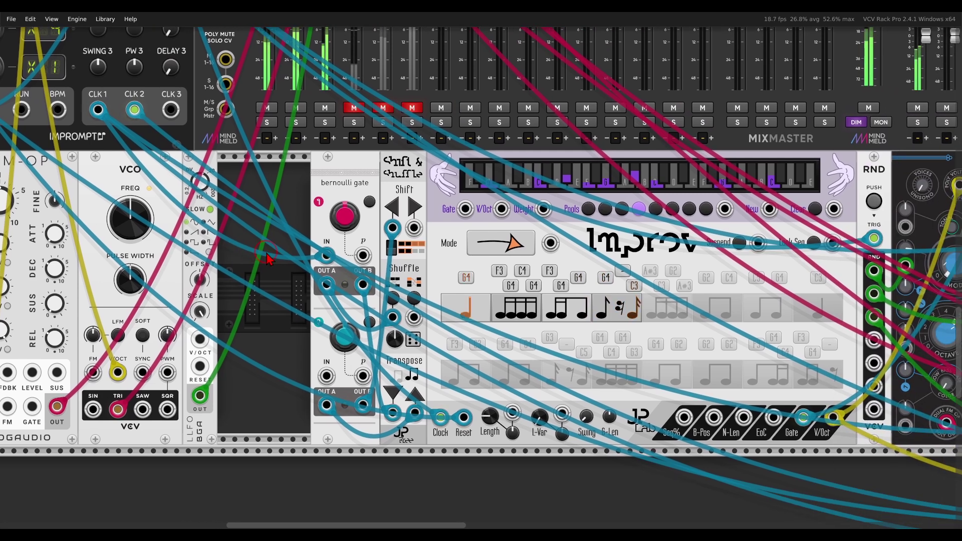
Step: Examine the Shift & Shuffle expander attached to Improv and the Bernoulli gate patched into it
drag(359, 160, 410, 165)
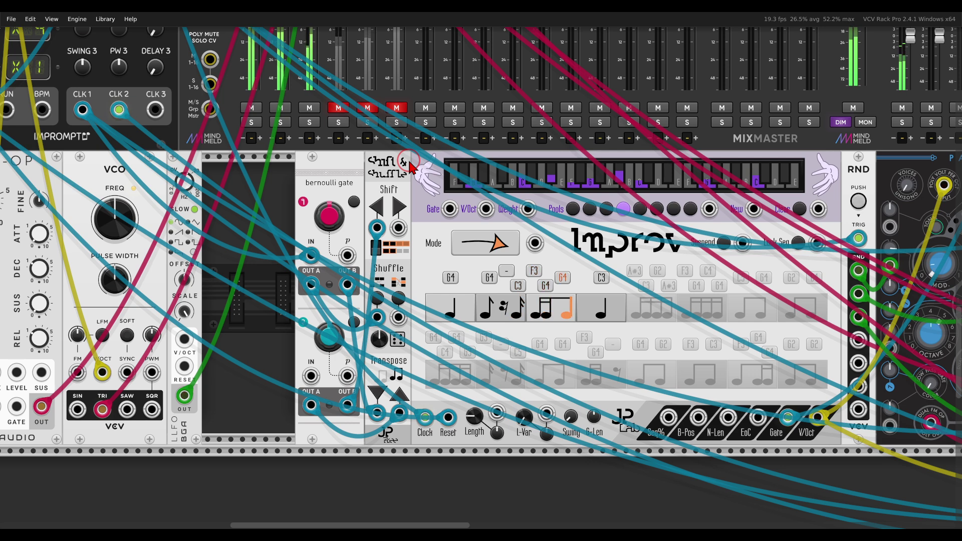
scroll(409, 167, up, 2)
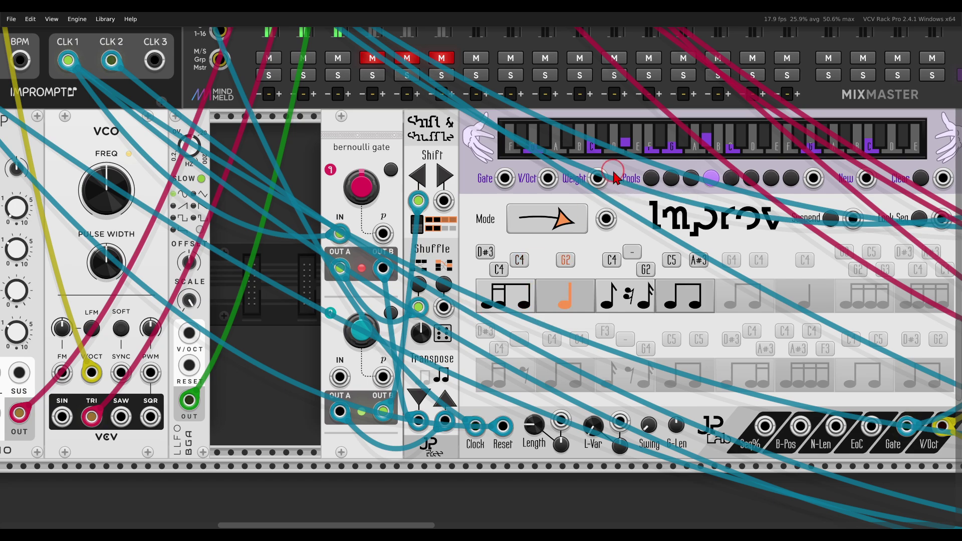
scroll(573, 170, down, 3)
scroll(702, 211, up, 2)
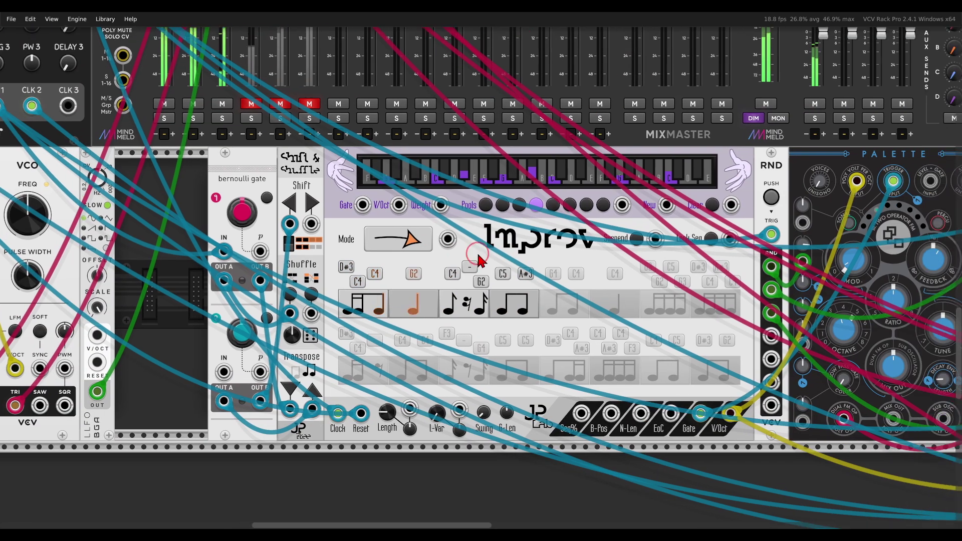
scroll(755, 233, right, 2)
scroll(755, 233, right, 2)
scroll(722, 327, left, 2)
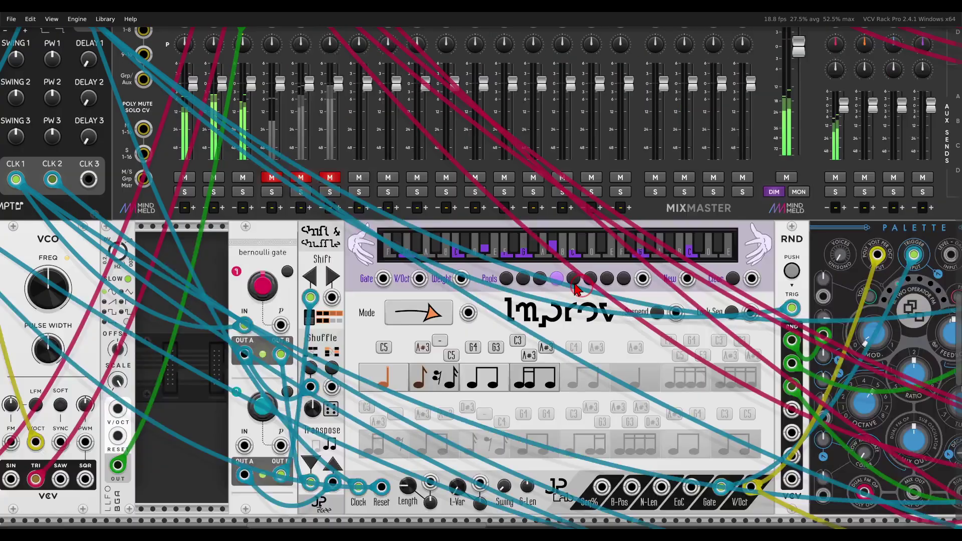
Step: Unmute the PLTS channel in the MixMaster and audition the Improv voice in solo
scroll(722, 327, up, 3)
scroll(722, 327, left, 5)
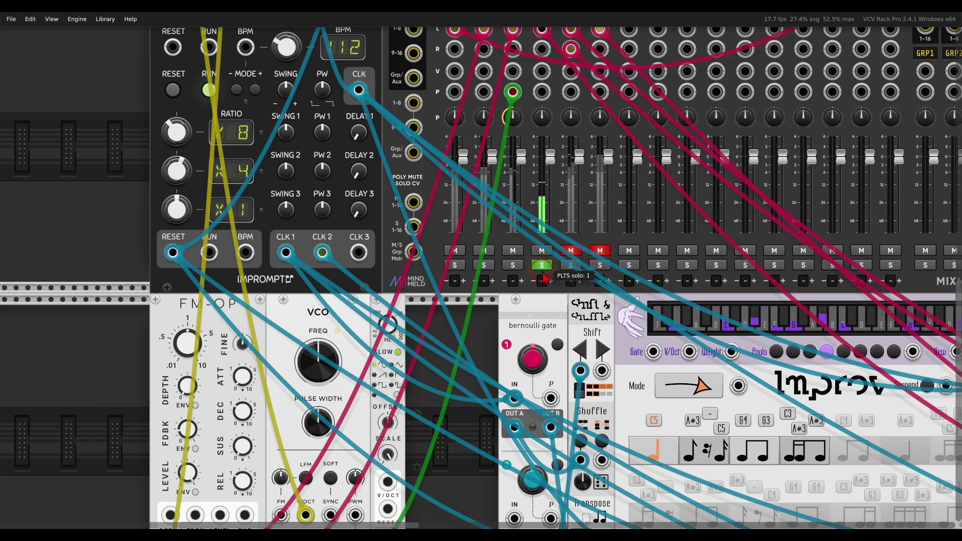
scroll(617, 341, down, 3)
scroll(618, 341, right, 4)
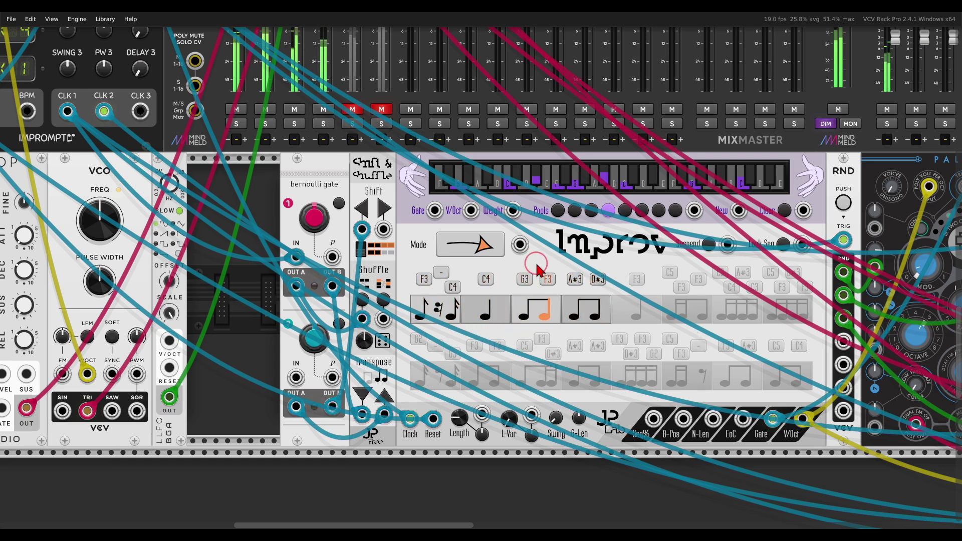
Step: Trace Improv's output cables to the Fence and Modern VCO bass voice, and unmute the BASS channel in the MixMaster
scroll(373, 276, right, 8)
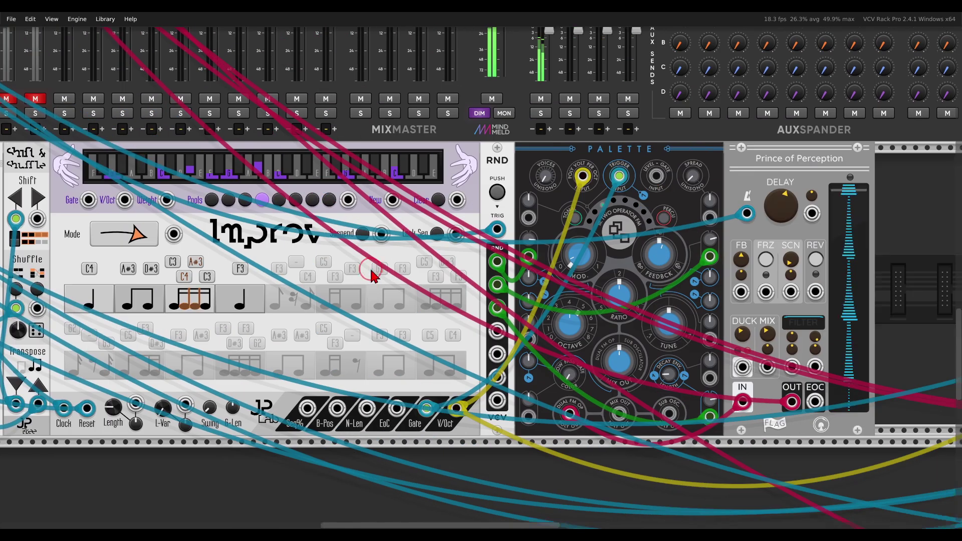
scroll(374, 276, right, 13)
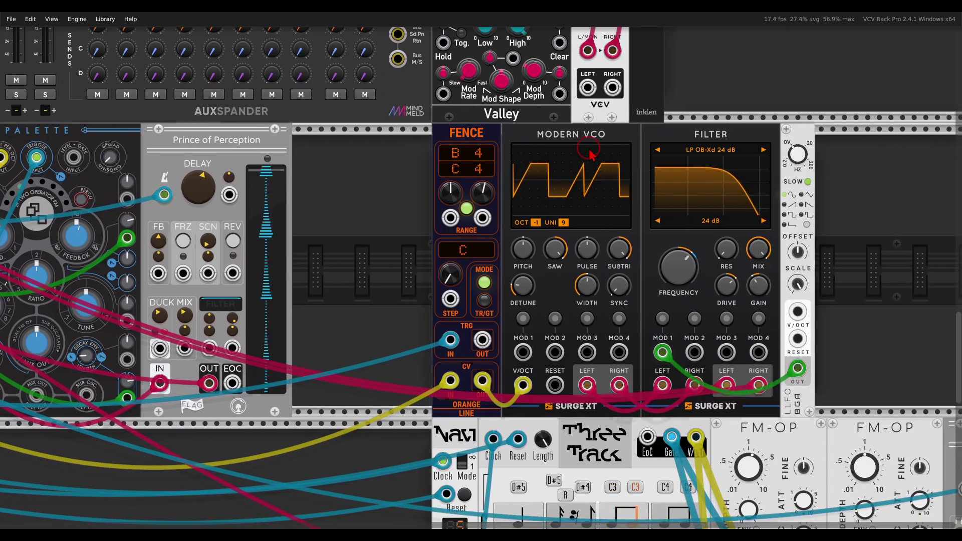
scroll(351, 231, down, 1)
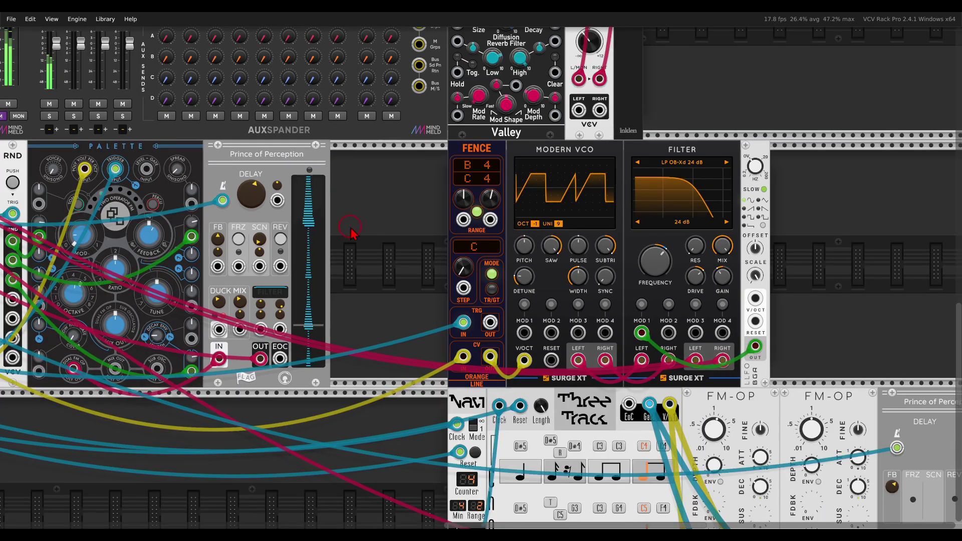
scroll(351, 230, left, 10)
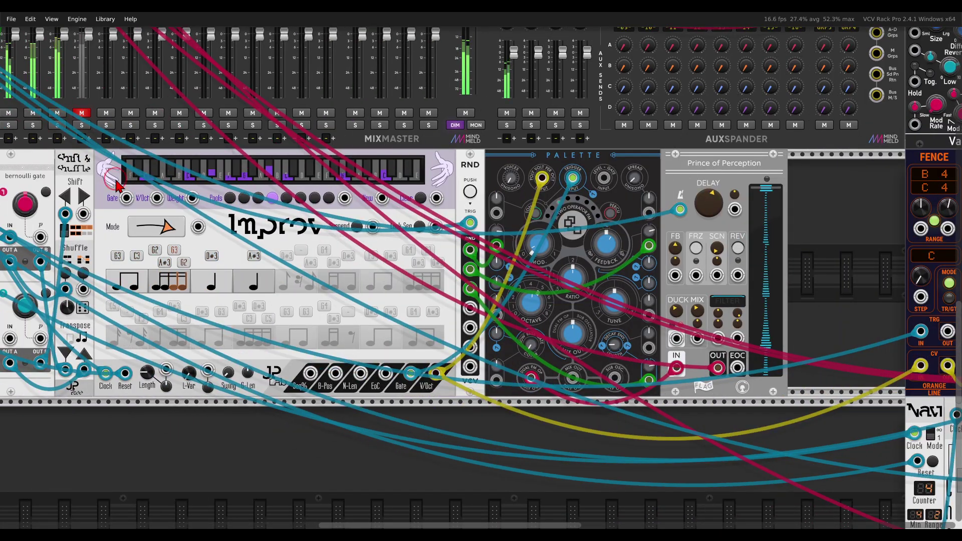
scroll(116, 185, down, 2)
scroll(525, 236, left, 6)
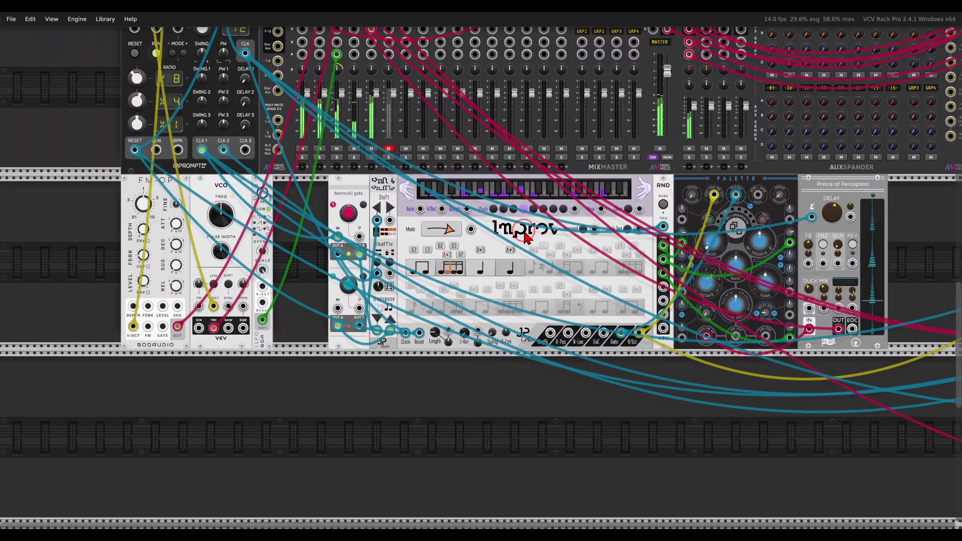
Step: Examine the Three Track sequencer, the FM-OP modules it drives, and the Counter, Min and Range settings of Navi
scroll(525, 236, right, 9)
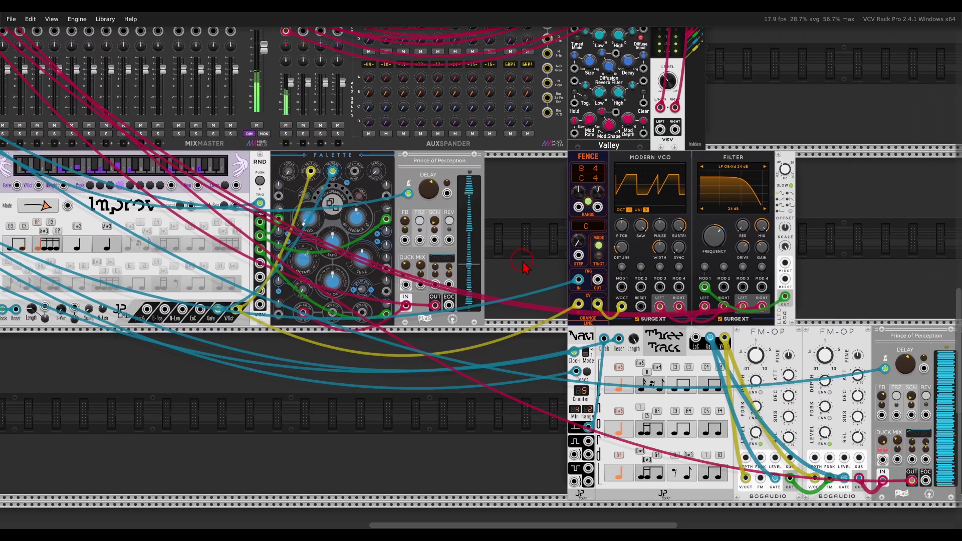
drag(523, 266, 355, 215)
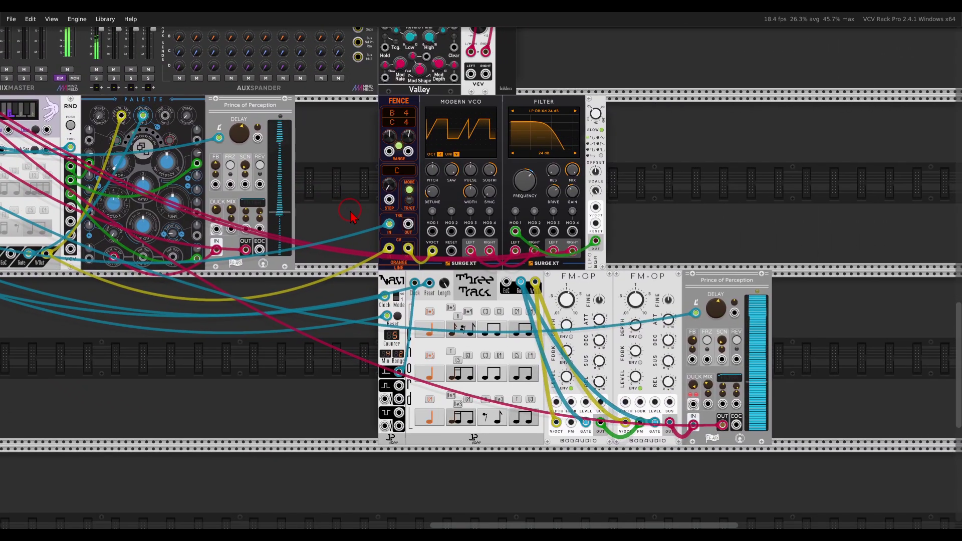
scroll(454, 333, down, 1)
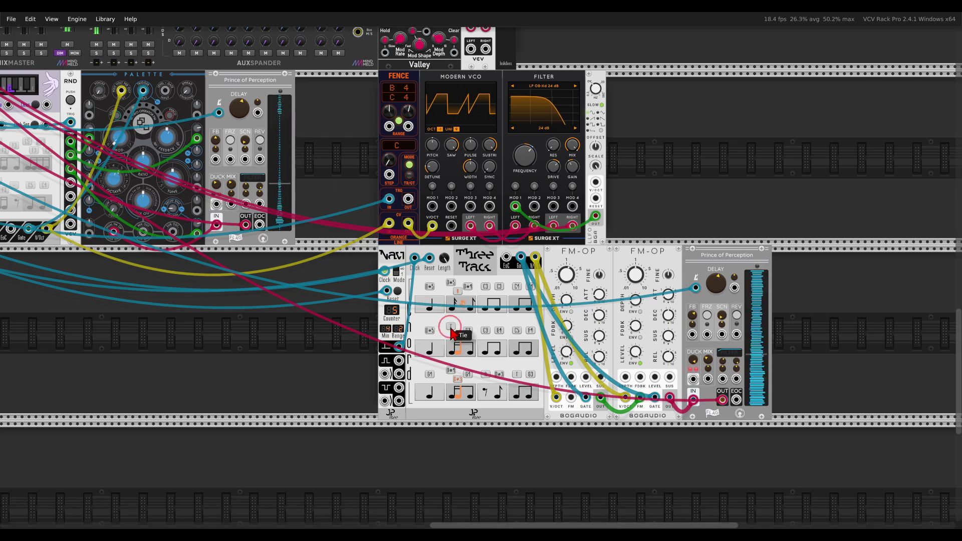
scroll(499, 340, up, 3)
drag(499, 337, 497, 311)
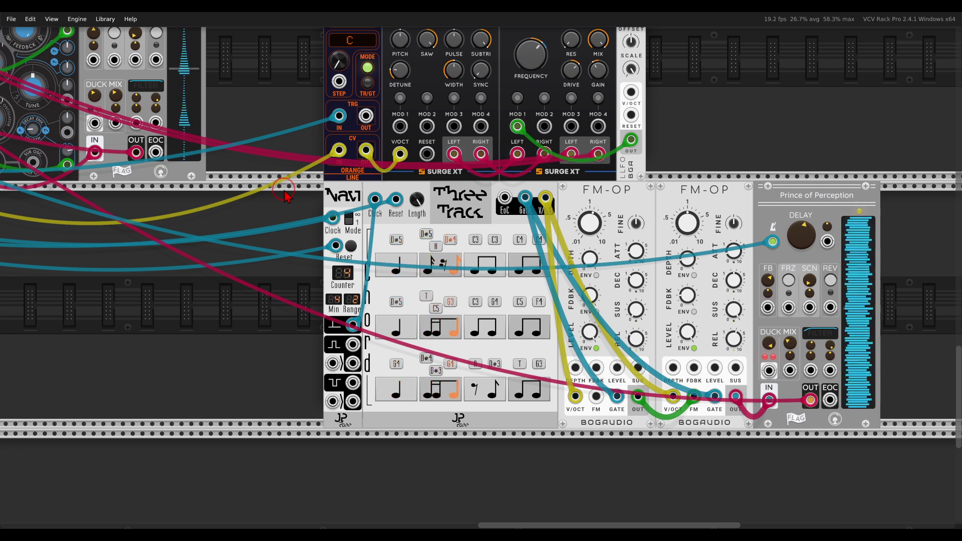
scroll(351, 301, up, 5)
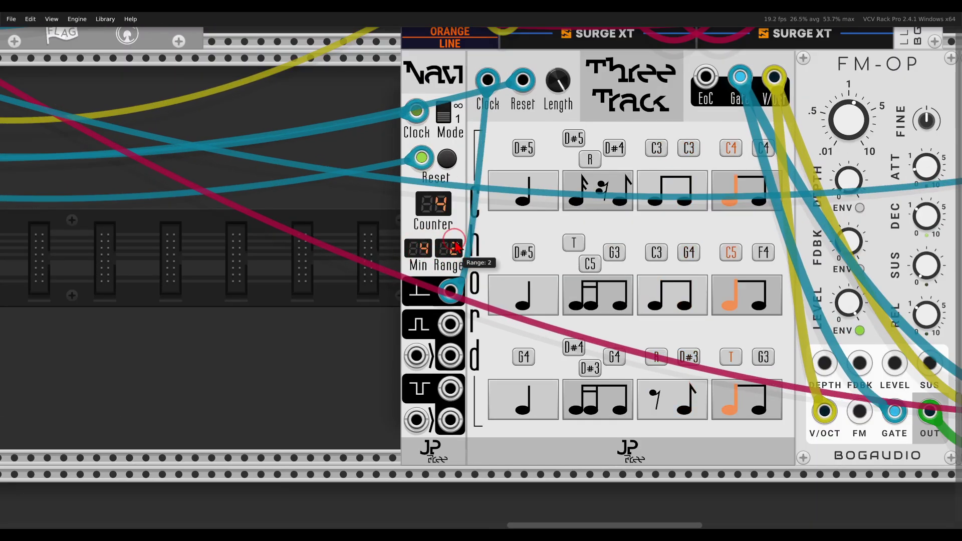
scroll(457, 246, down, 3)
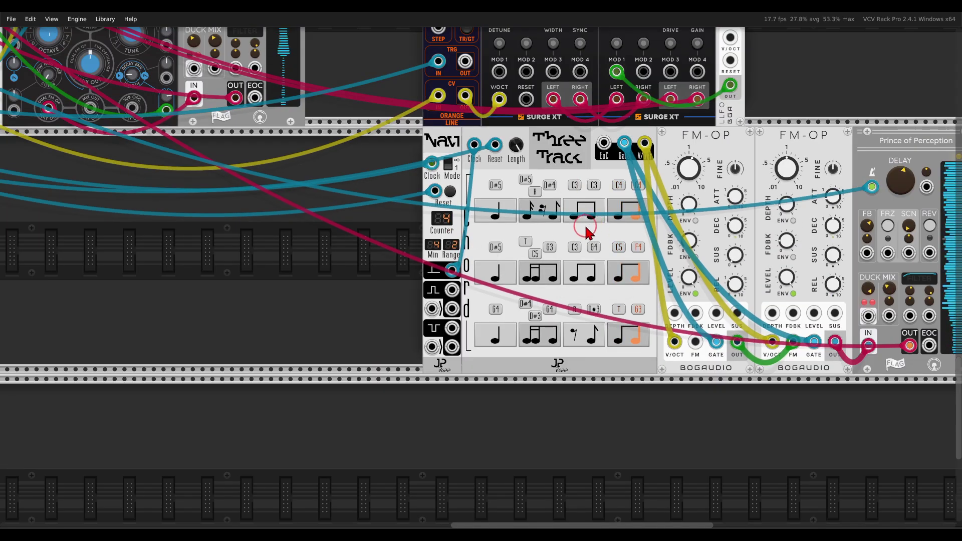
Step: Unmute the CHRD channel in the MixMaster and survey the complete patch with all voices playing
scroll(576, 232, up, 5)
scroll(576, 232, left, 5)
scroll(357, 220, up, 3)
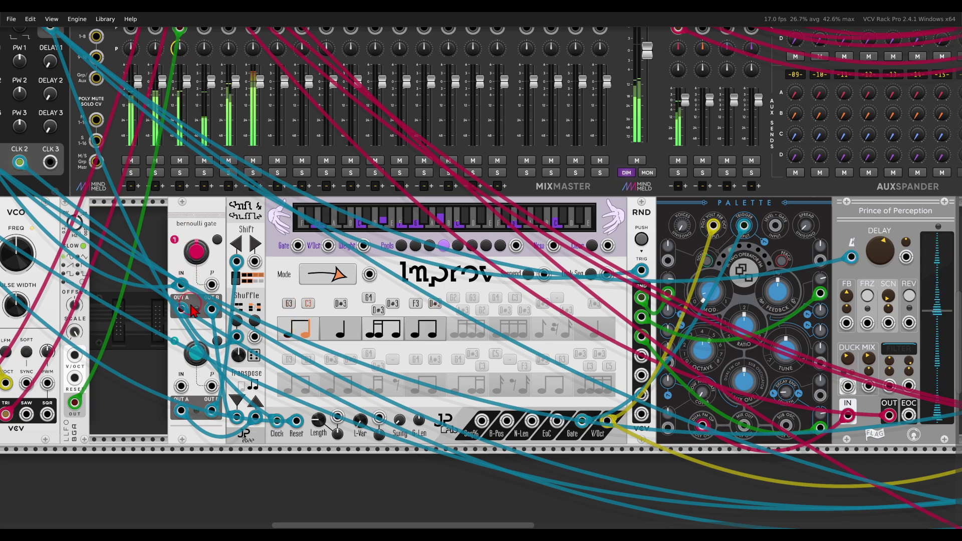
scroll(167, 284, down, 3)
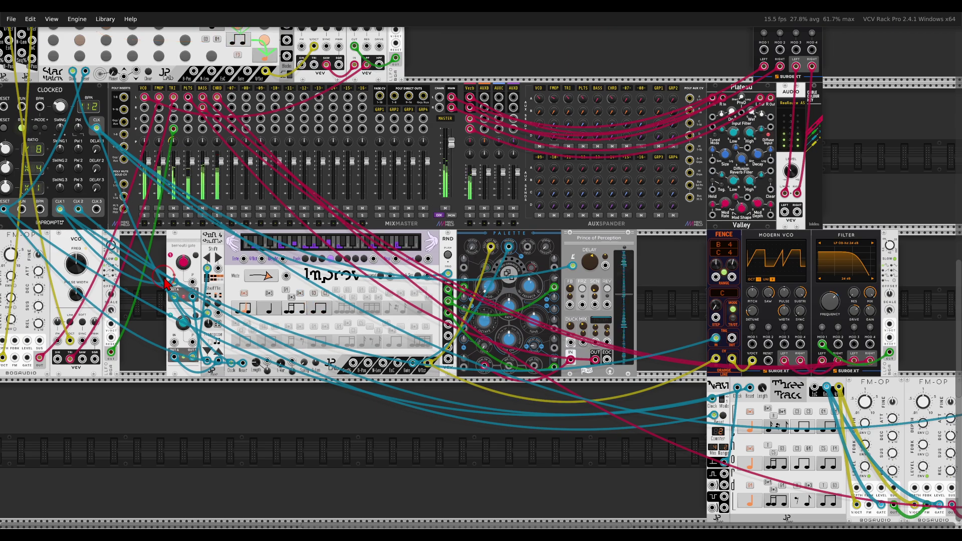
scroll(163, 284, down, 4)
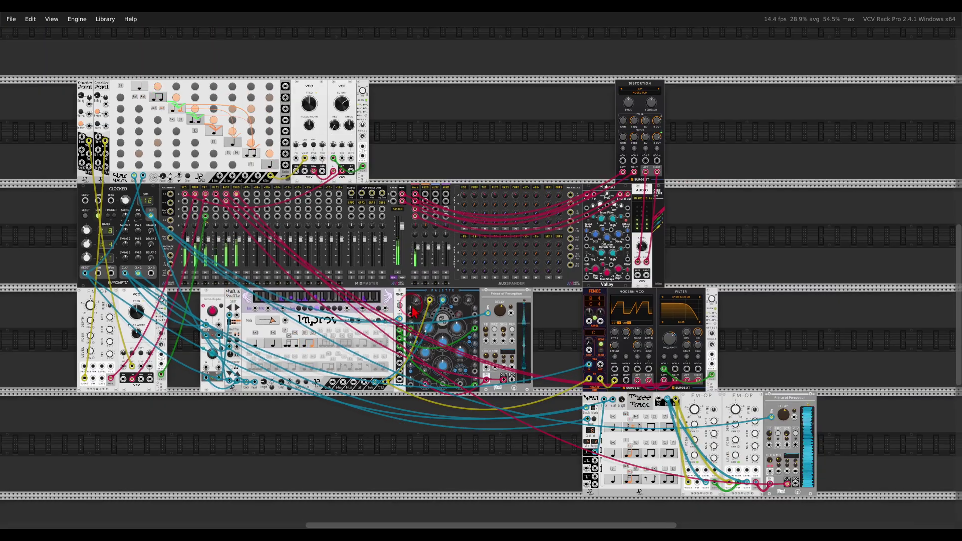
scroll(491, 301, up, 2)
scroll(501, 263, up, 1)
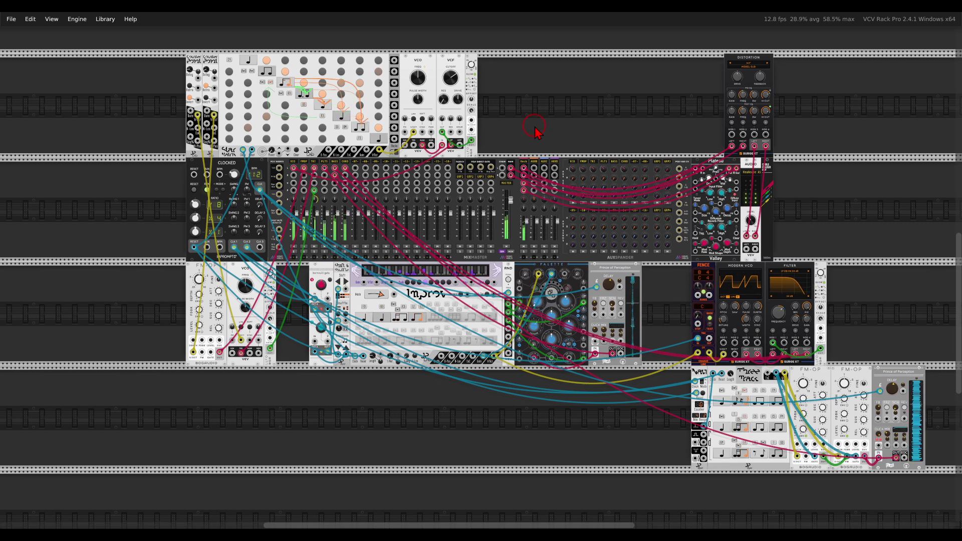